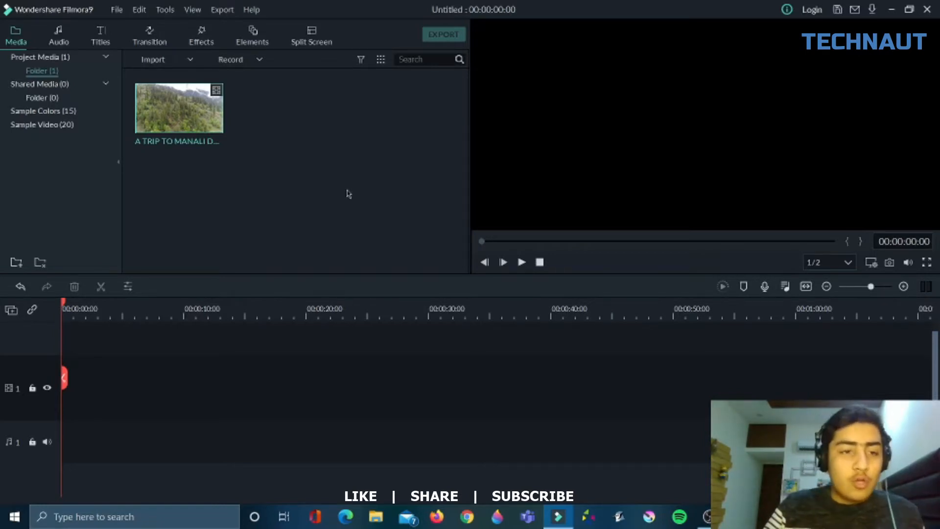
Step: Add five video tracks above track 1 through the Track Manager
{"action": "left_click", "coordinate": [11, 312]}
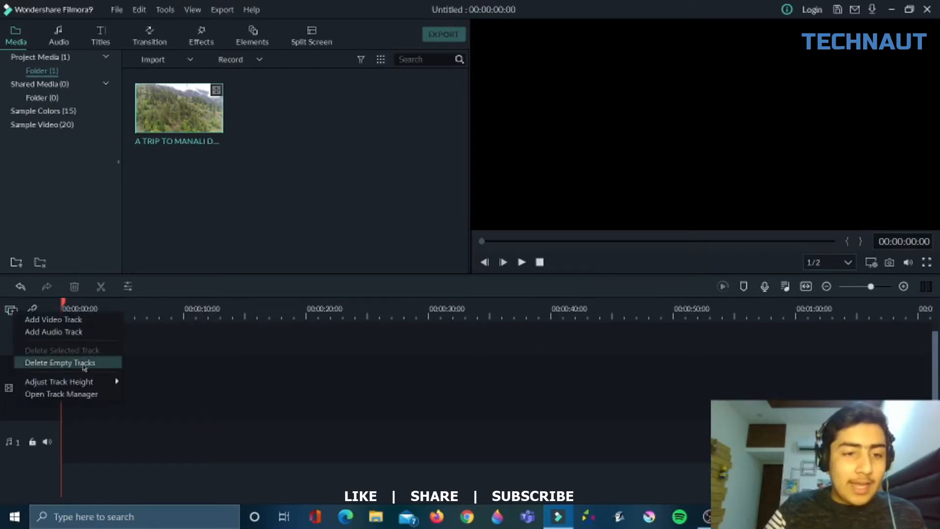
{"action": "left_click", "coordinate": [69, 394]}
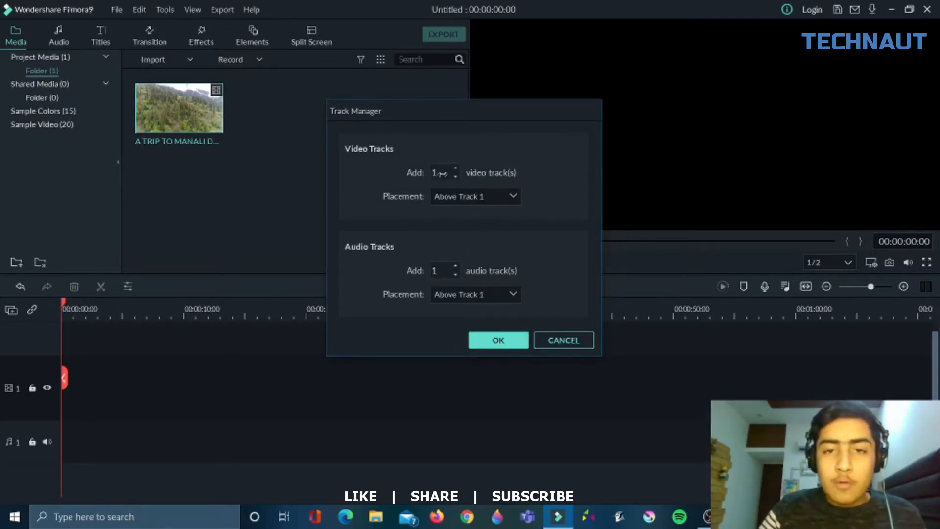
{"action": "double_click", "coordinate": [440, 174]}
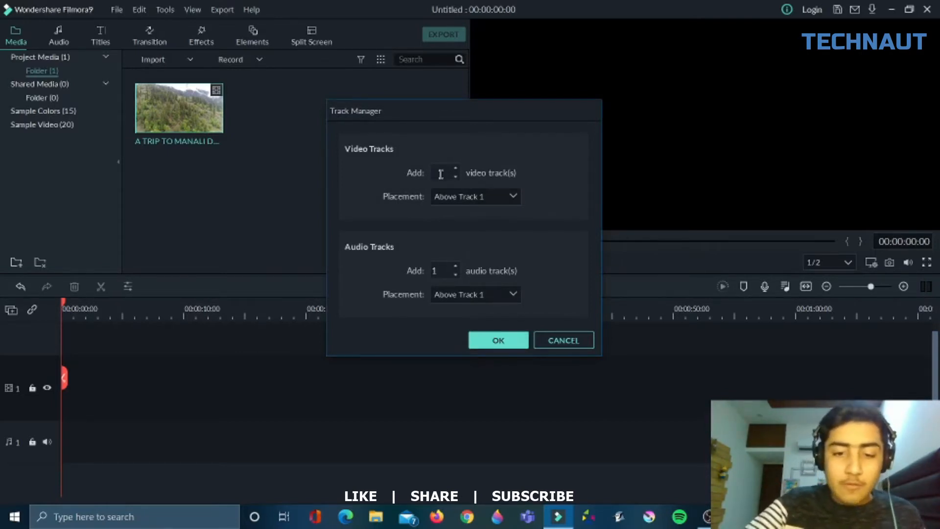
{"action": "type", "text": "5"}
{"action": "left_click", "coordinate": [497, 340]}
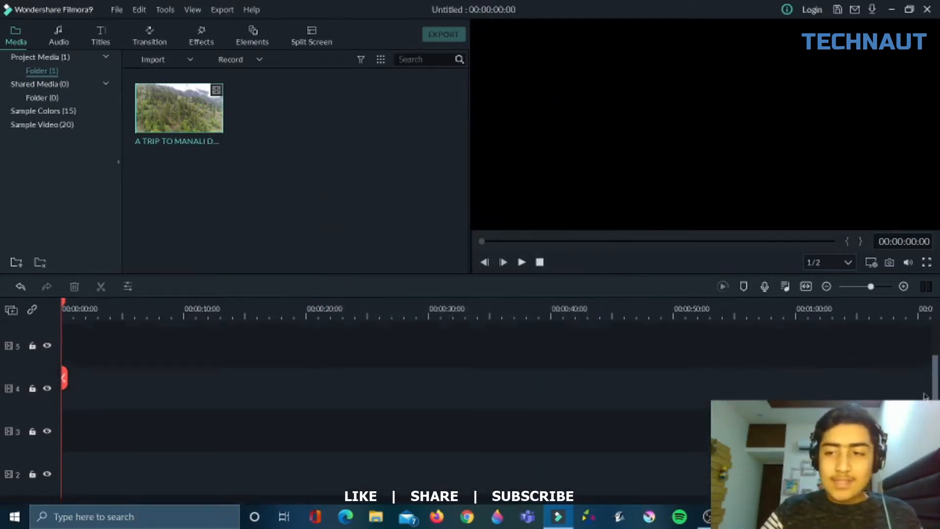
Step: Place the Manali drone clip at the start of video track 4, keeping the project settings at 1920 x 1080 25fps
{"action": "scroll", "coordinate": [922, 358], "scroll_direction": "down", "scroll_amount": 2}
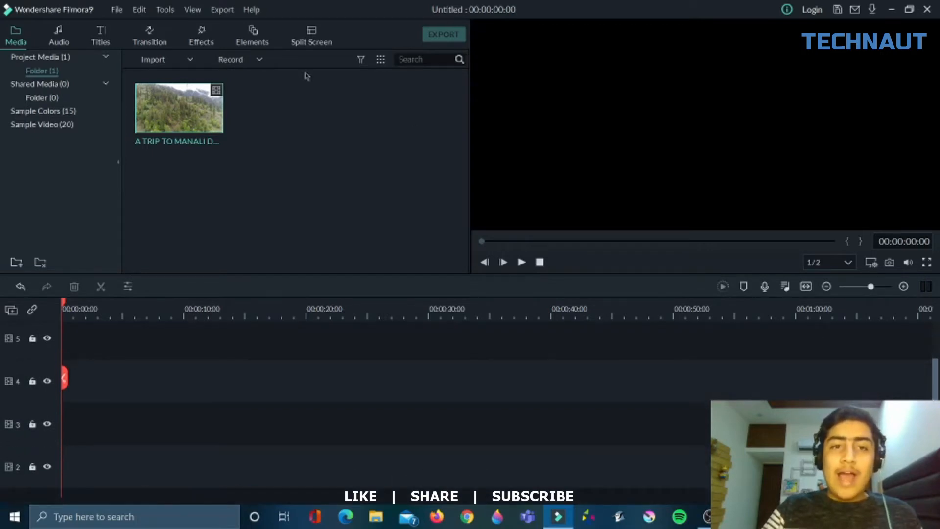
{"action": "left_click_drag", "start_coordinate": [205, 119], "coordinate": [67, 394]}
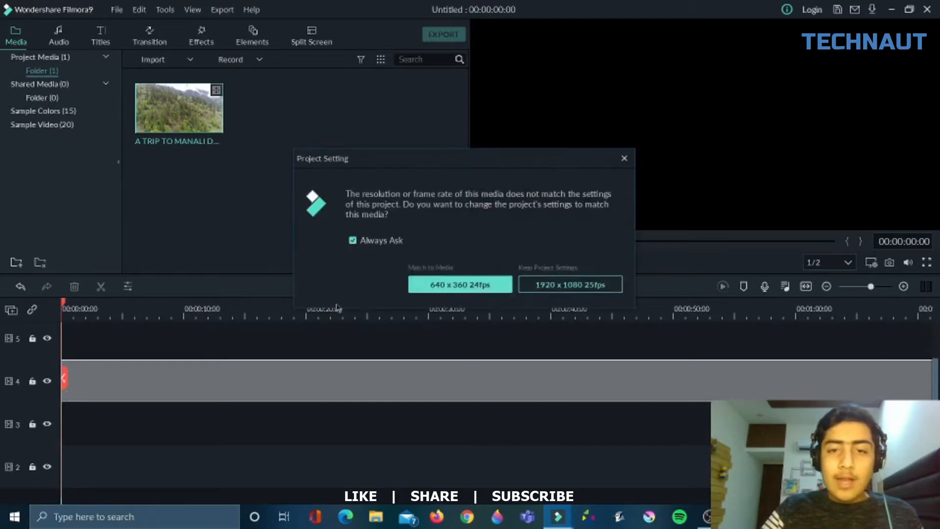
{"action": "left_click", "coordinate": [576, 289]}
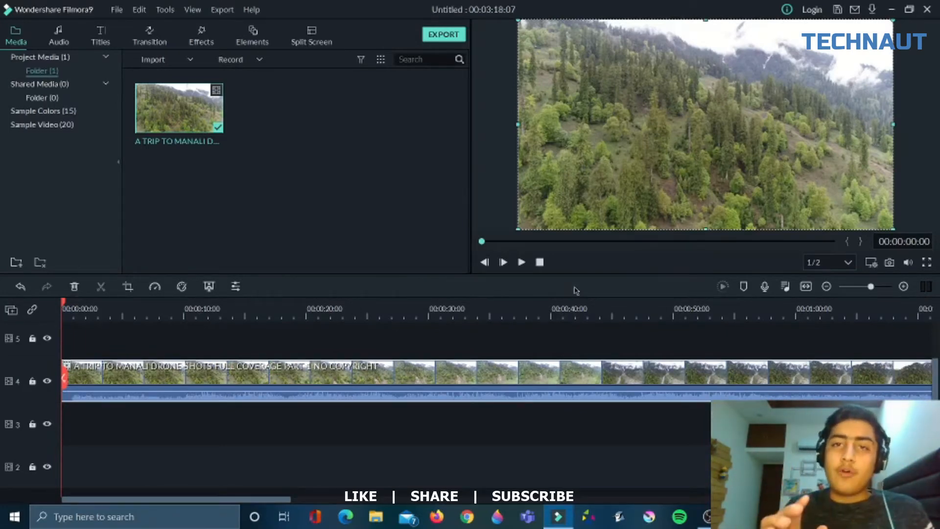
Step: Cut the drone clip on track 4 down to a section of about 20 seconds beginning at the timeline start
{"action": "left_click", "coordinate": [308, 327]}
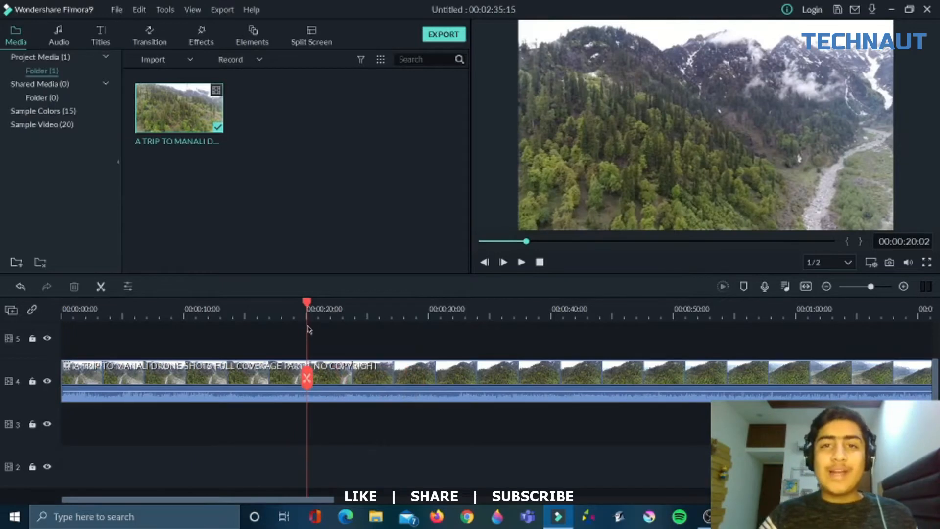
{"action": "left_click_drag", "start_coordinate": [308, 346], "coordinate": [38, 329]}
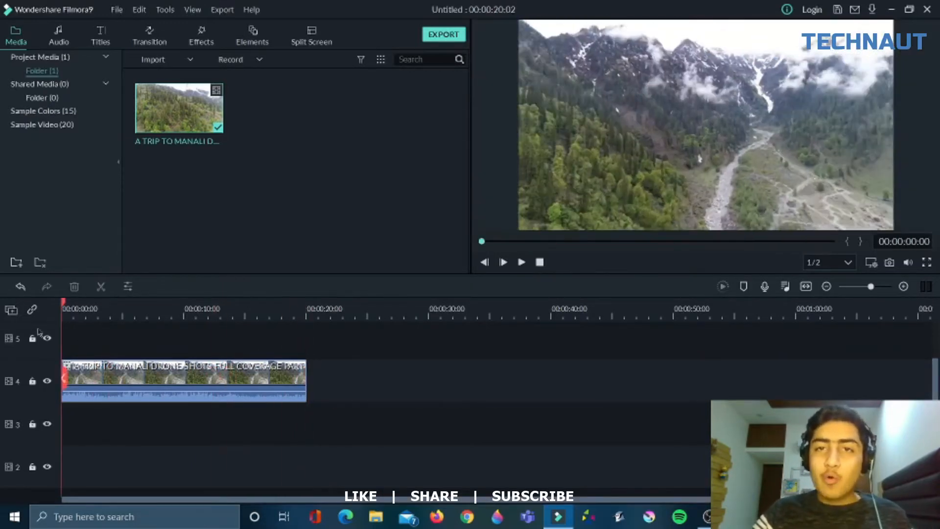
{"action": "left_click_drag", "start_coordinate": [107, 318], "coordinate": [2, 317]}
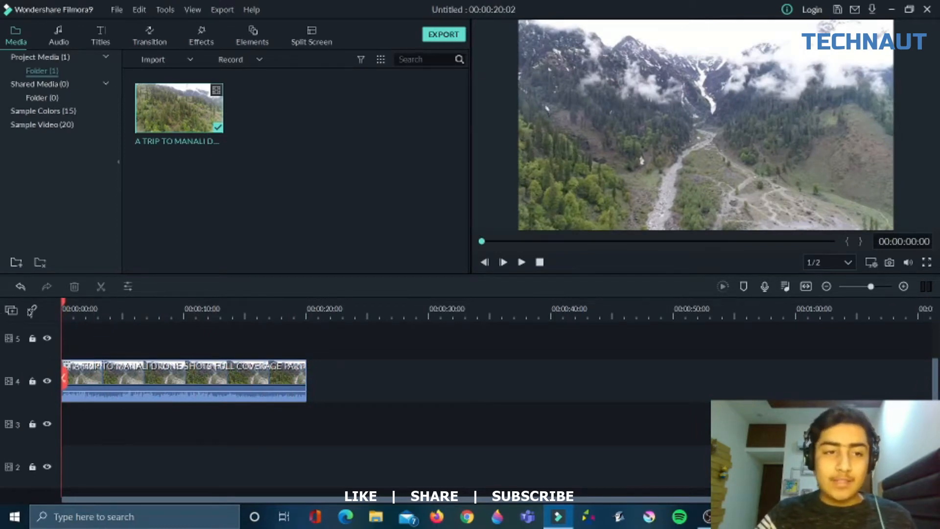
Step: Split the drone clip at about 11 seconds and move its second part down to video track 1
{"action": "left_click_drag", "start_coordinate": [64, 304], "coordinate": [197, 304]}
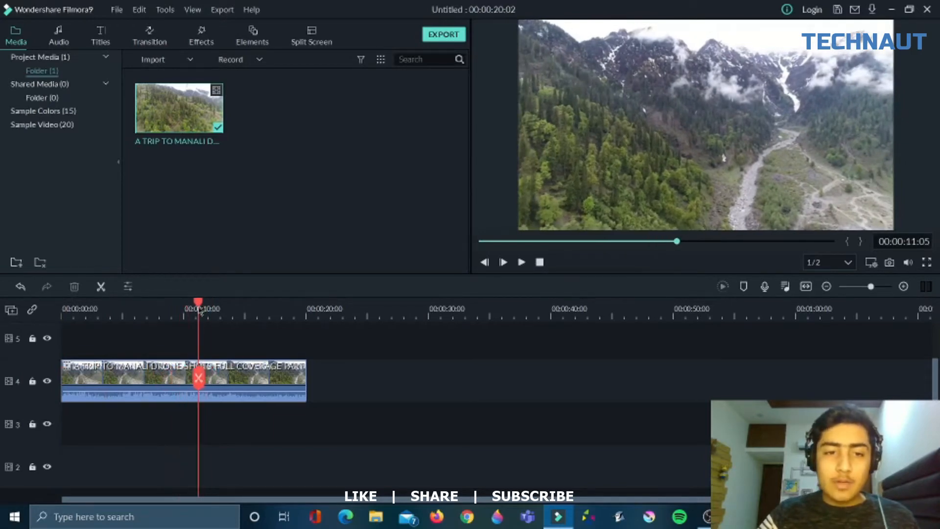
{"action": "left_click", "coordinate": [200, 378]}
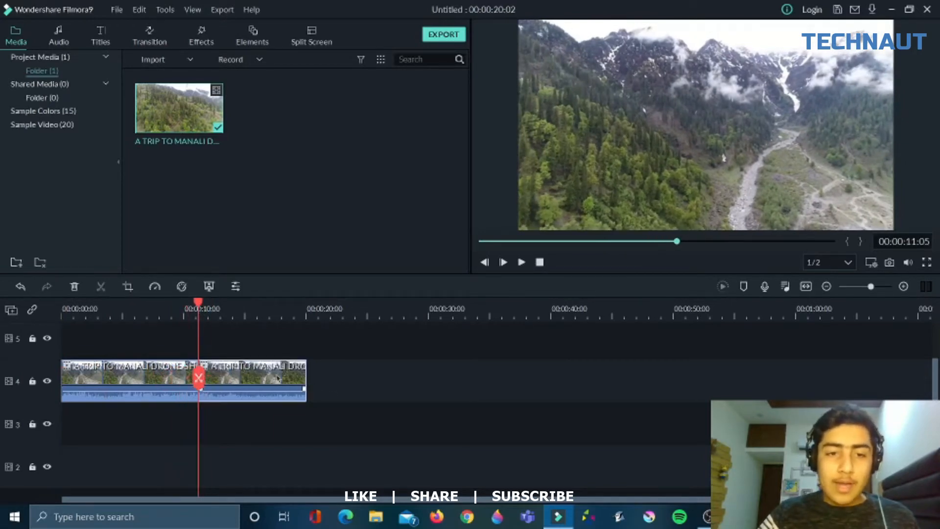
{"action": "left_click_drag", "start_coordinate": [272, 377], "coordinate": [273, 458]}
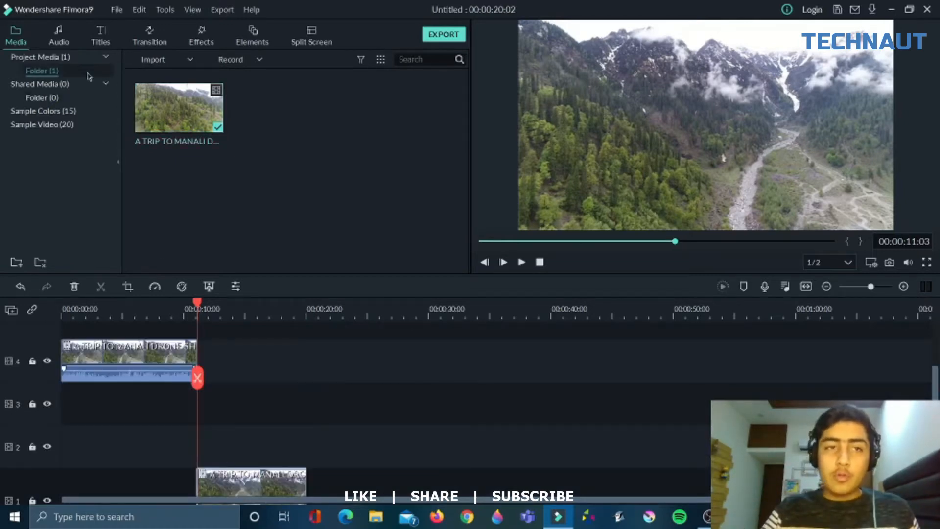
Step: Add a Default Title on track 4 right after the first clip part and extend it to the end of the second part
{"action": "left_click", "coordinate": [100, 41]}
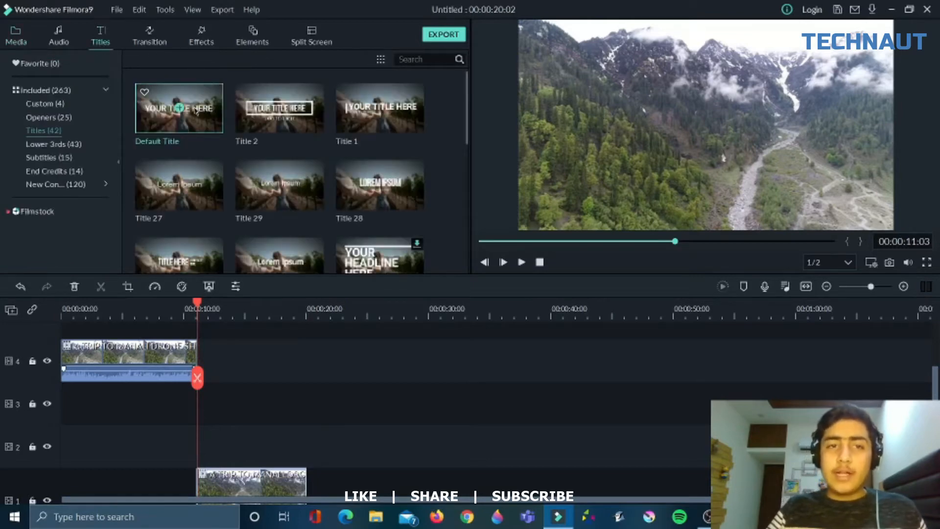
{"action": "left_click_drag", "start_coordinate": [277, 212], "coordinate": [251, 362]}
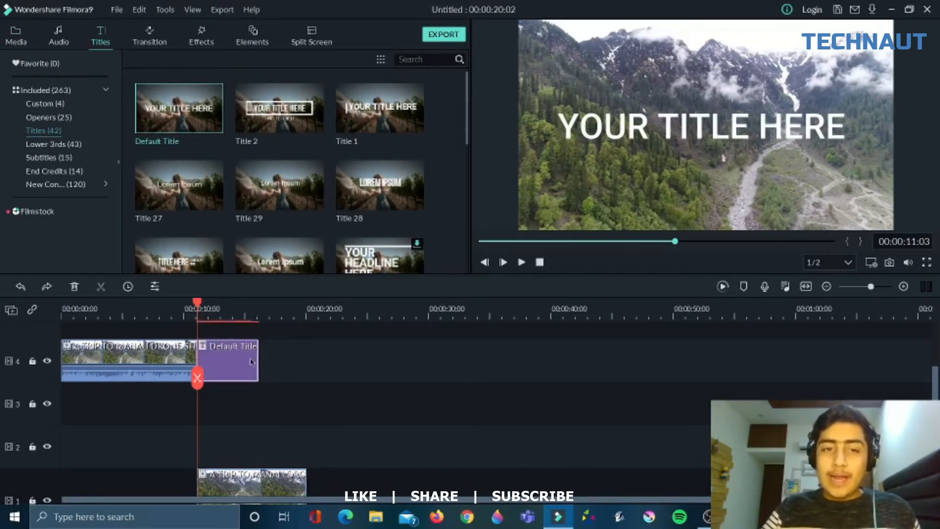
{"action": "left_click_drag", "start_coordinate": [258, 362], "coordinate": [310, 362]}
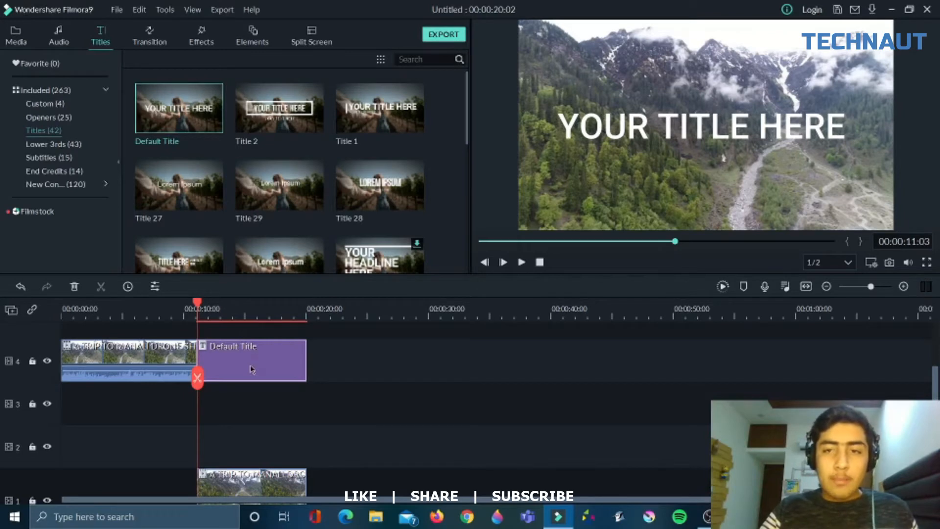
Step: Replace the placeholder text of the title on track 4 with "Manali"
{"action": "double_click", "coordinate": [638, 140]}
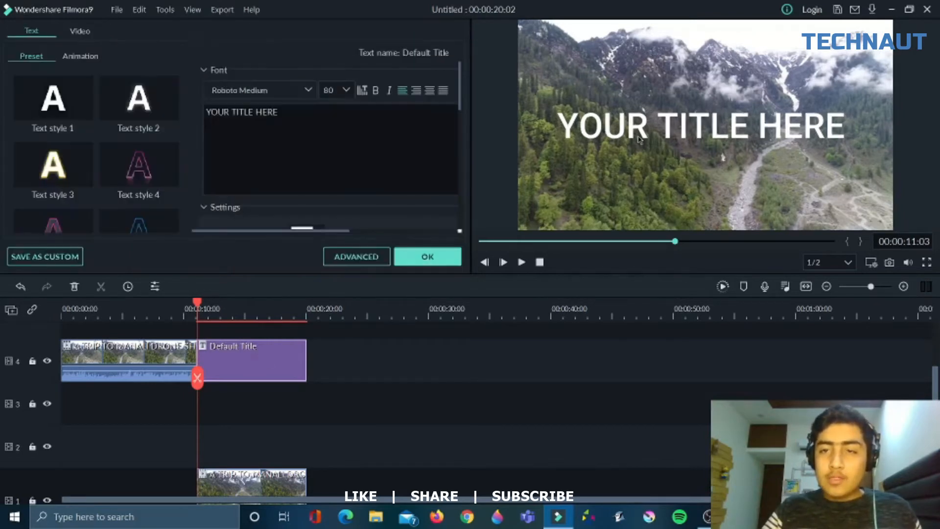
{"action": "left_click_drag", "start_coordinate": [295, 112], "coordinate": [192, 119]}
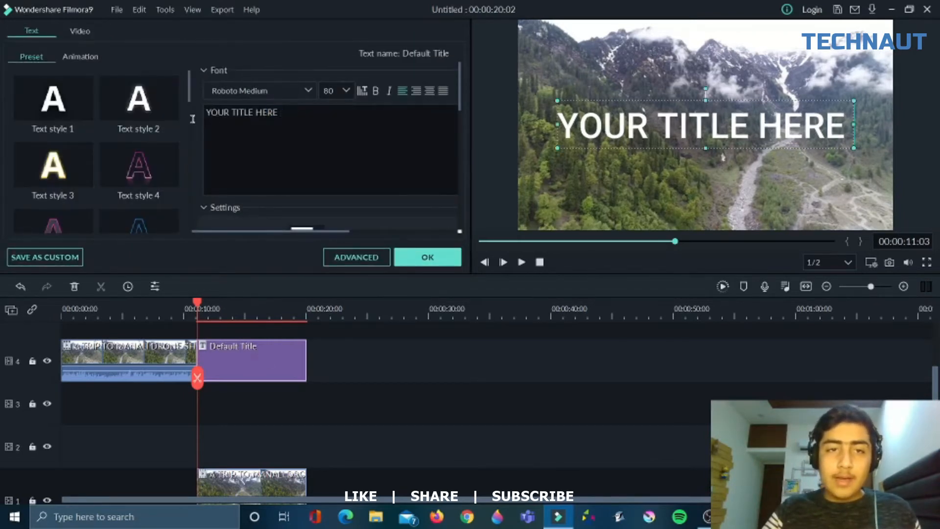
{"action": "key", "text": "ctrl+a"}
{"action": "key", "text": "BackSpace"}
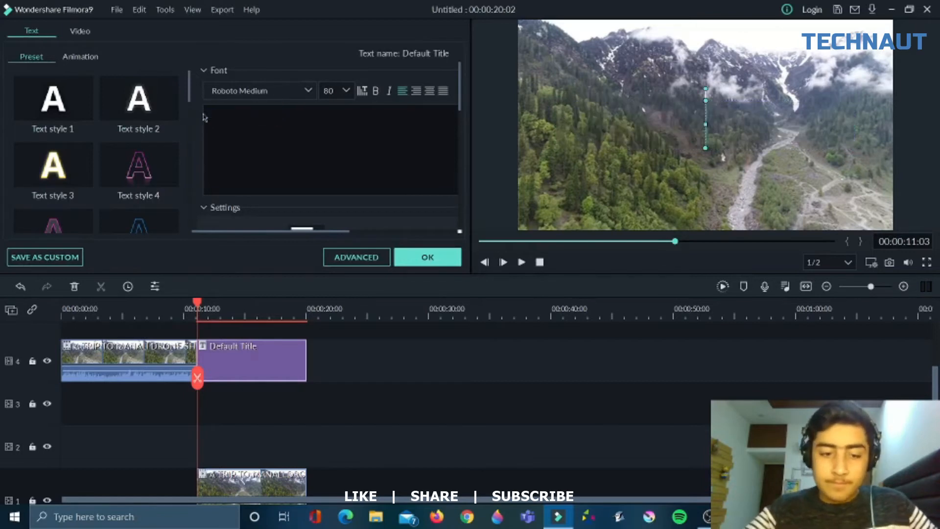
{"action": "type", "text": "Manali"}
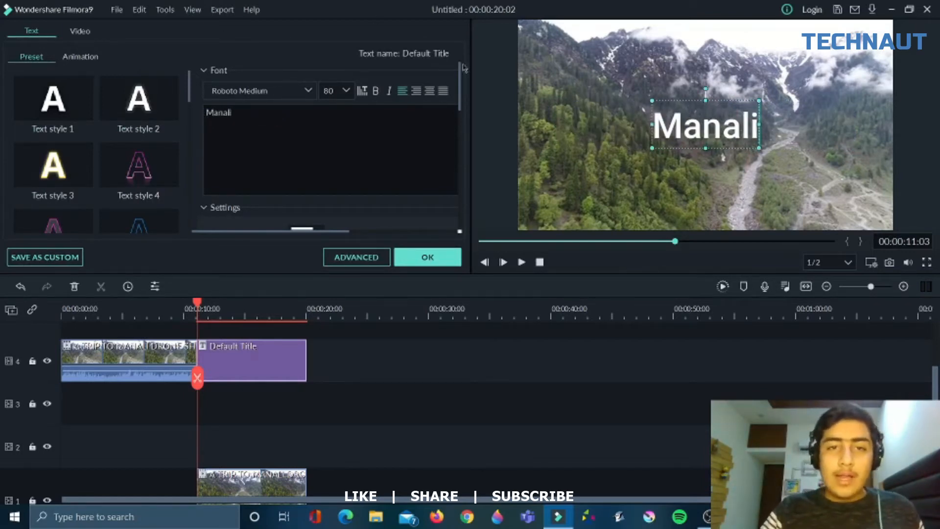
Step: Set the Manali title's font size to 150 and its font to Segoe Print Bold, and apply the changes
{"action": "left_click", "coordinate": [347, 91]}
{"action": "left_click_drag", "start_coordinate": [352, 141], "coordinate": [352, 154]}
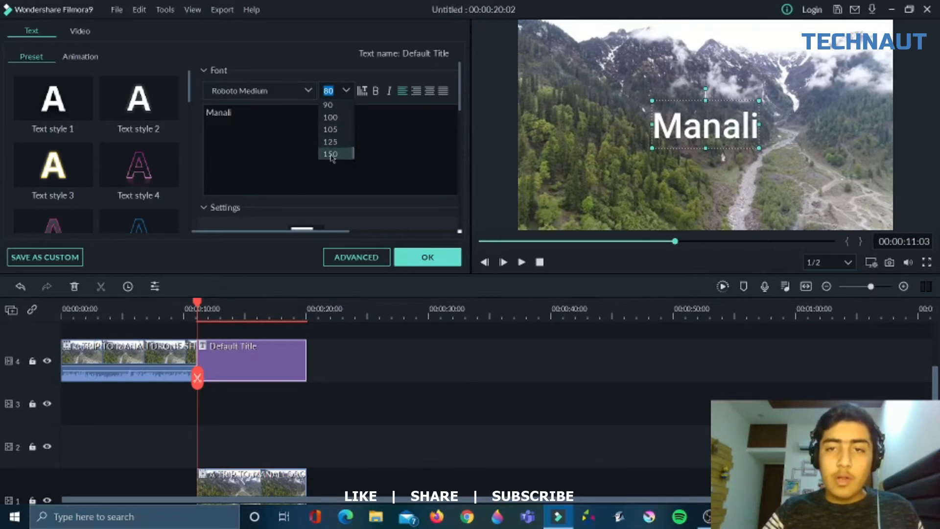
{"action": "left_click", "coordinate": [331, 154]}
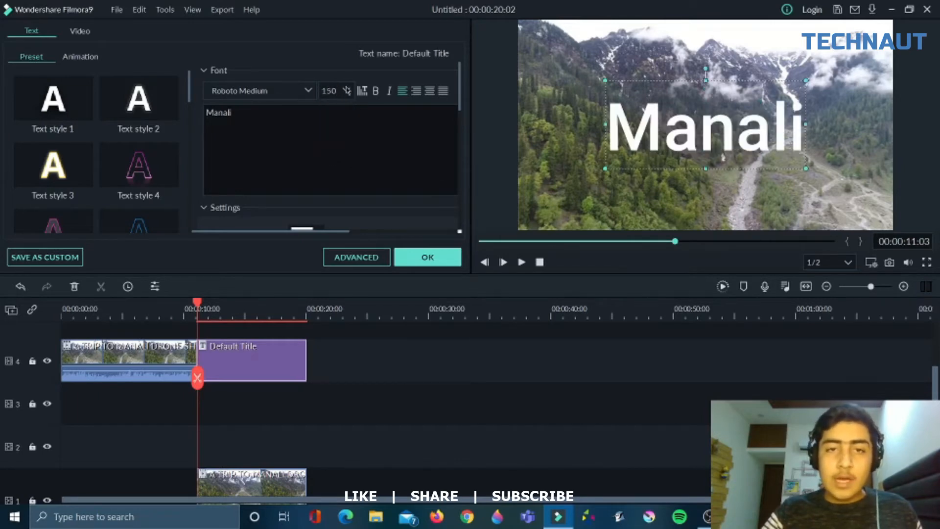
{"action": "left_click", "coordinate": [308, 91]}
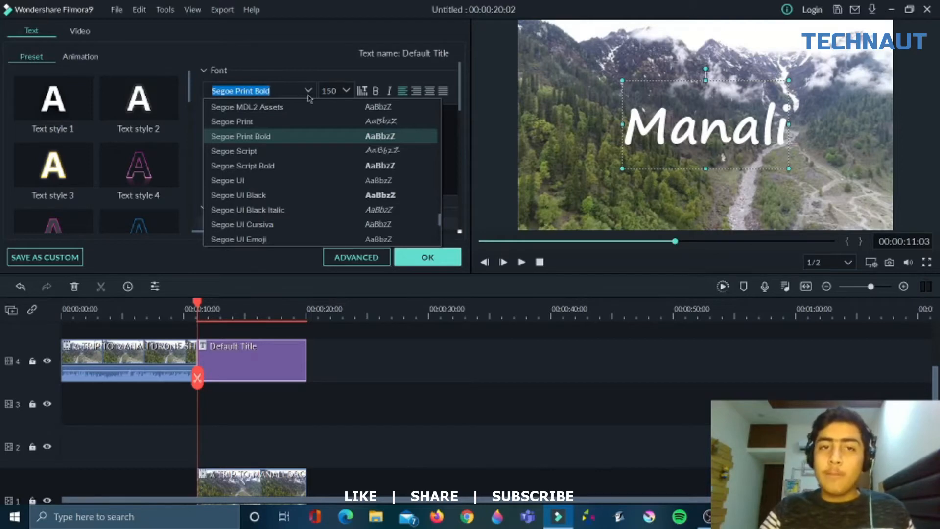
{"action": "left_click", "coordinate": [424, 257]}
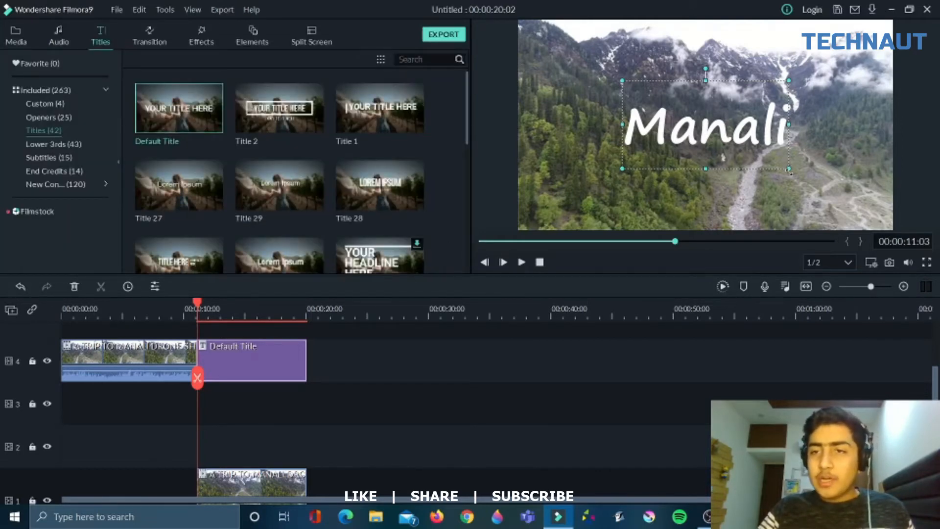
Step: Enlarge the Manali title's text box and reposition it so the word sits mid-frame in the preview
{"action": "left_click_drag", "start_coordinate": [788, 166], "coordinate": [857, 193]}
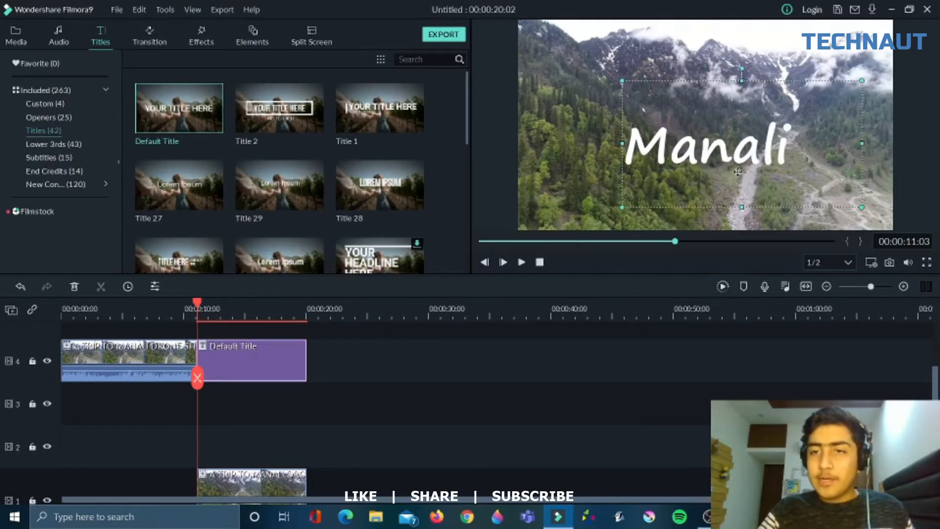
{"action": "left_click_drag", "start_coordinate": [737, 168], "coordinate": [754, 147]}
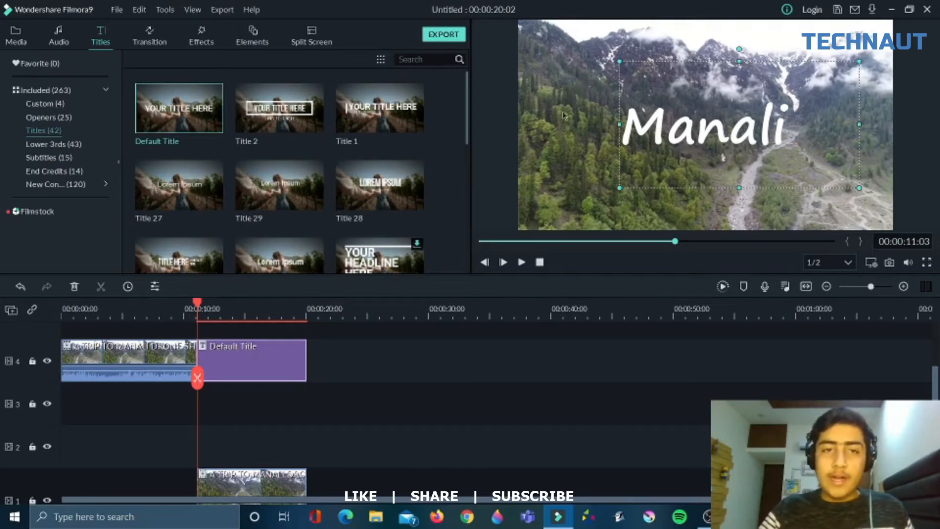
Step: Add a second Default Title on track 3, spanning the same time as the Manali title, and change its text to "Greetings from"
{"action": "left_click_drag", "start_coordinate": [276, 163], "coordinate": [308, 409]}
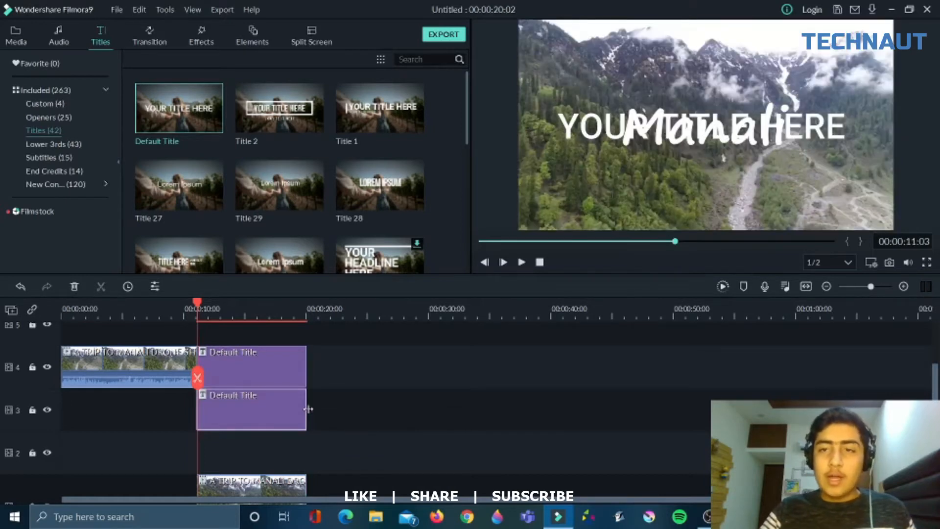
{"action": "left_click", "coordinate": [582, 128]}
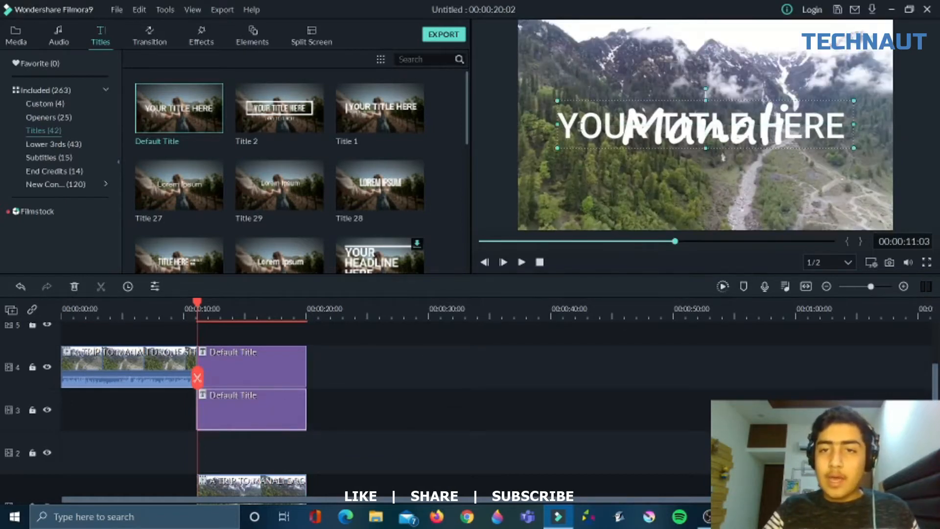
{"action": "double_click", "coordinate": [581, 129]}
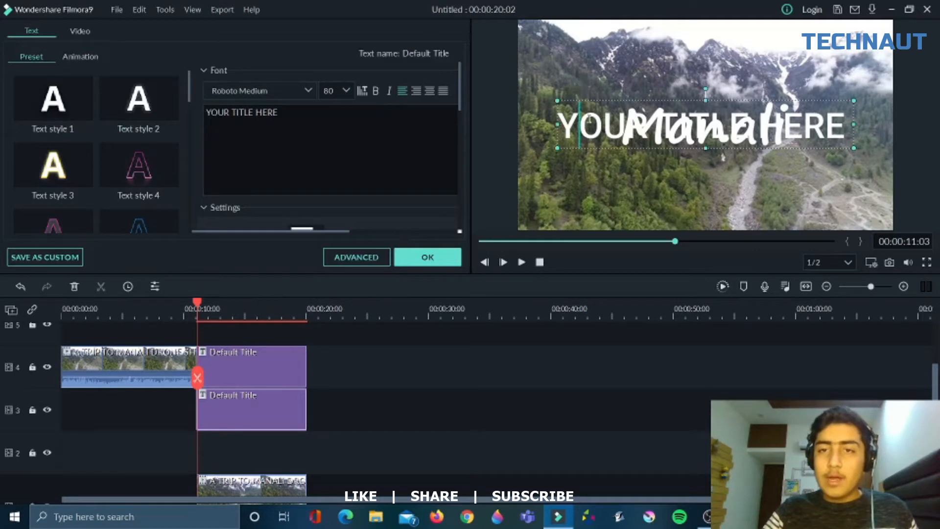
{"action": "left_click_drag", "start_coordinate": [281, 111], "coordinate": [200, 117]}
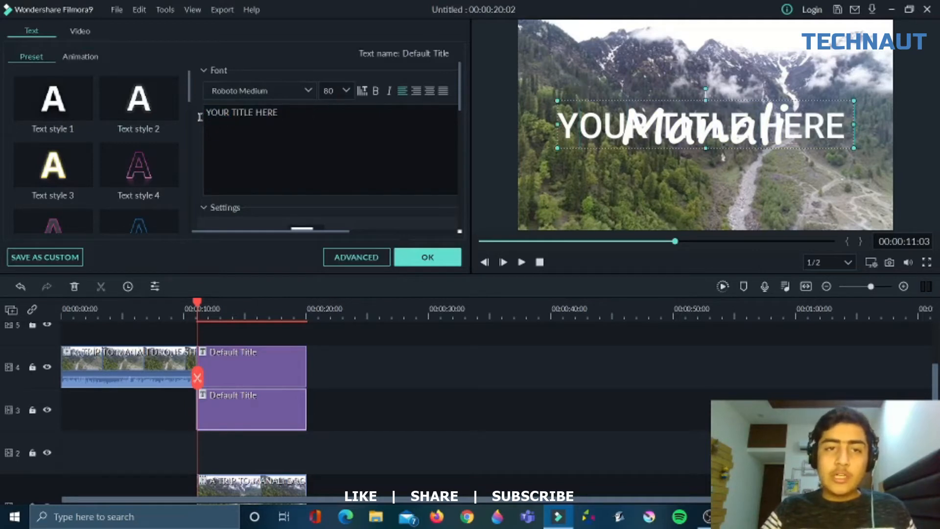
{"action": "left_click", "coordinate": [277, 116]}
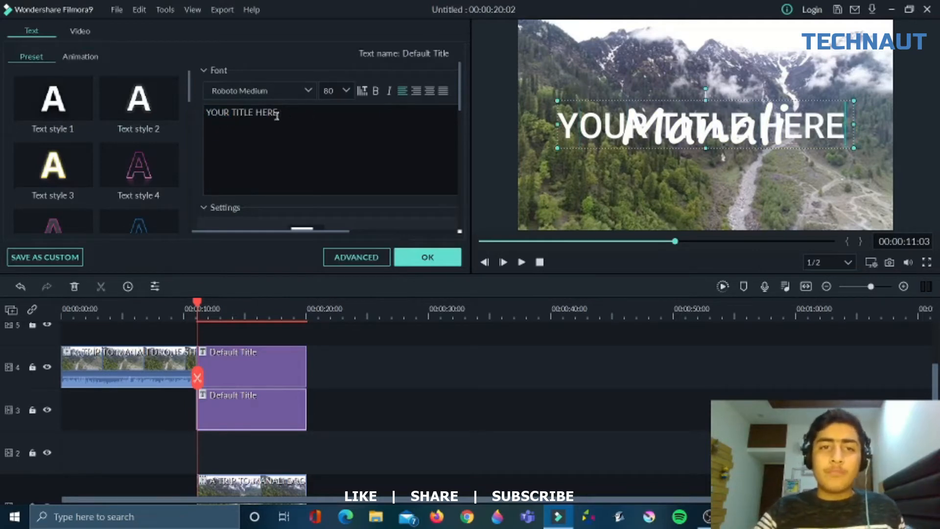
{"action": "left_click_drag", "start_coordinate": [277, 115], "coordinate": [193, 115]}
{"action": "key", "text": "BackSpace"}
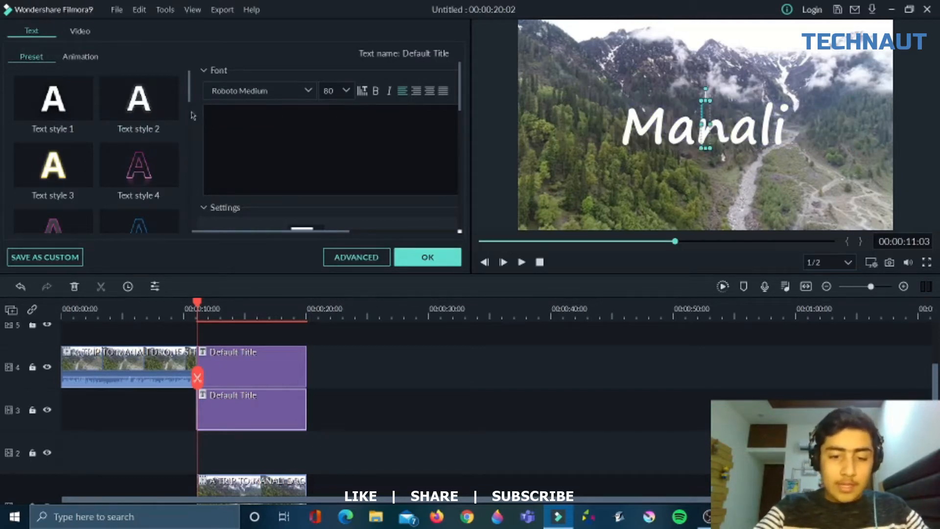
{"action": "type", "text": "Gree"}
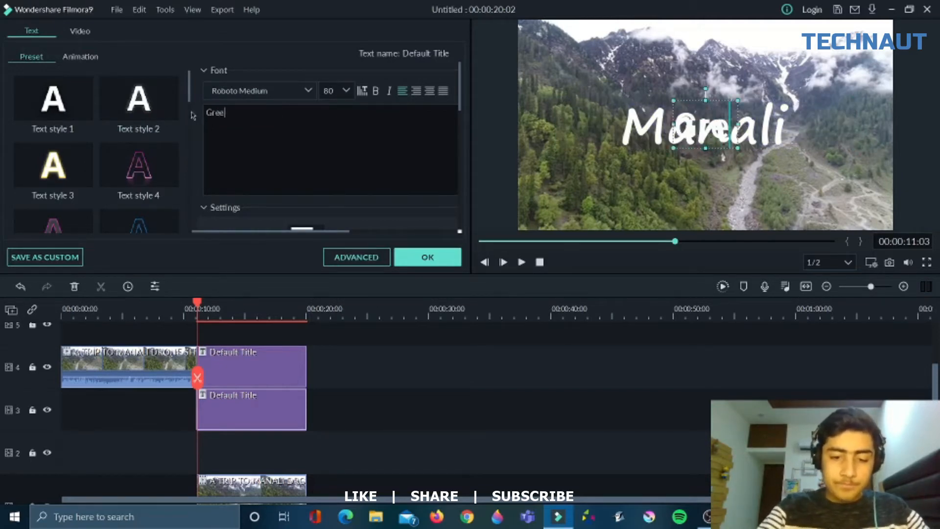
{"action": "type", "text": "tings "}
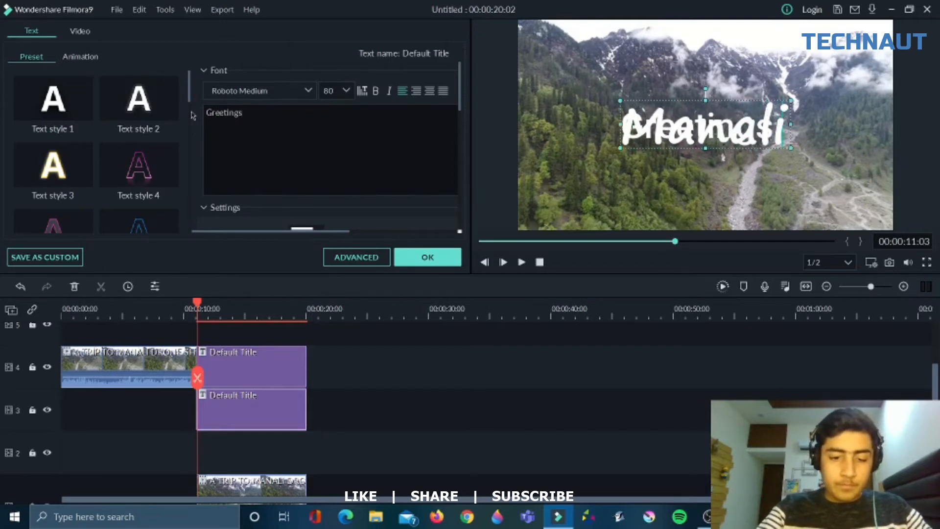
{"action": "type", "text": "from"}
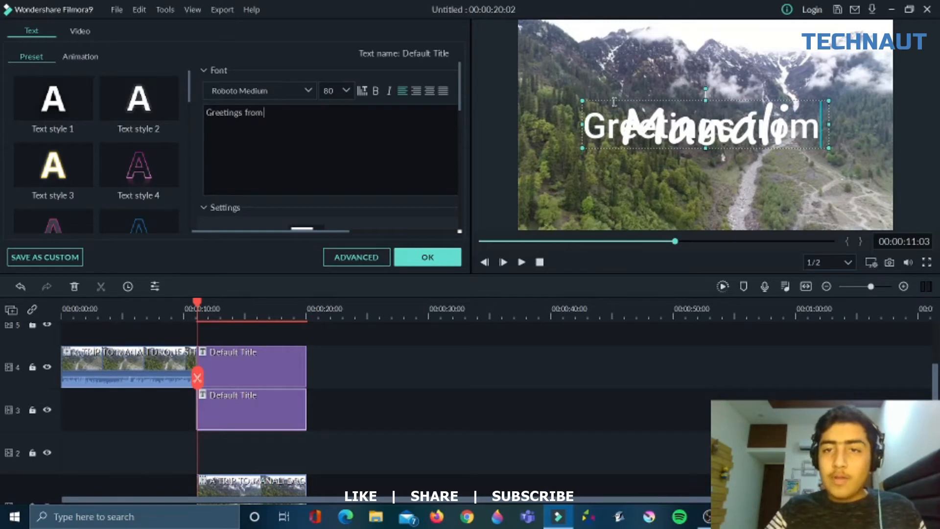
Step: Move the "Greetings from" title above "Manali", tilt it slightly counterclockwise, and shrink it to fit clear of the word below
{"action": "left_click_drag", "start_coordinate": [611, 103], "coordinate": [584, 51]}
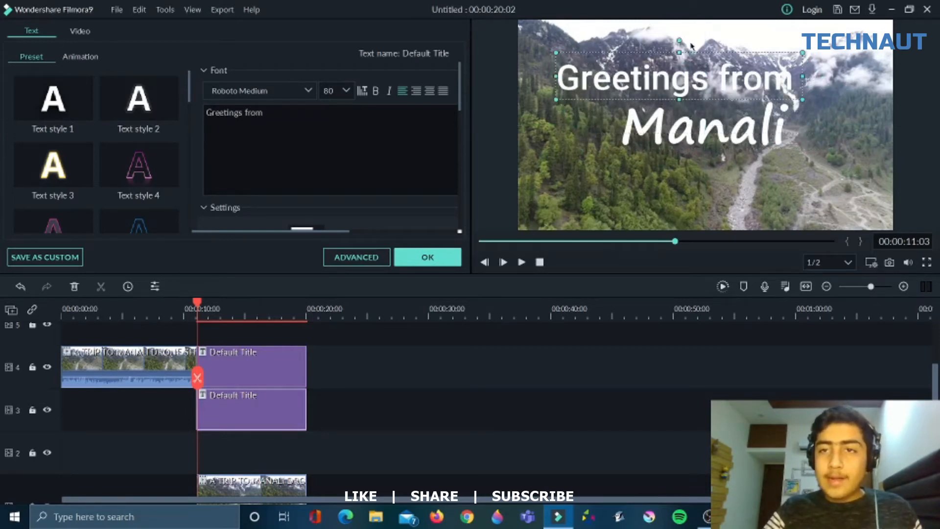
{"action": "left_click_drag", "start_coordinate": [679, 41], "coordinate": [676, 39]}
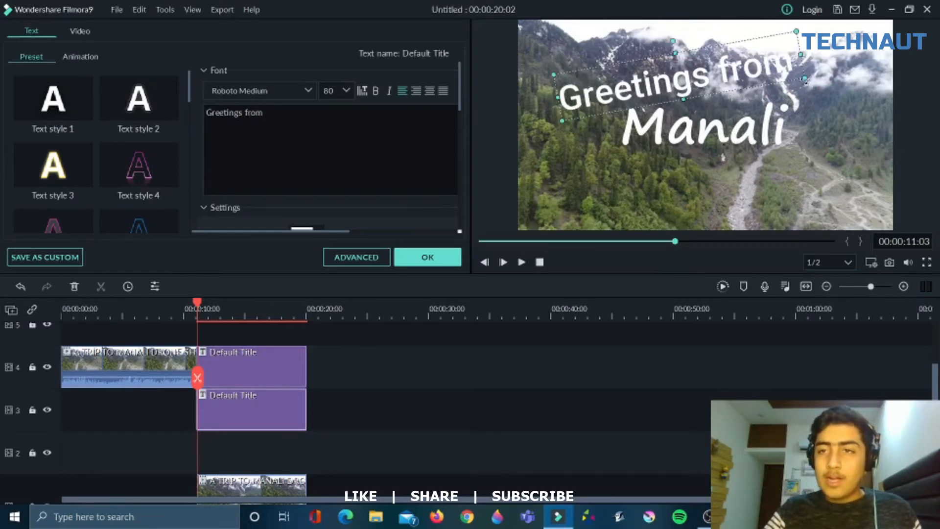
{"action": "left_click_drag", "start_coordinate": [805, 77], "coordinate": [754, 60]}
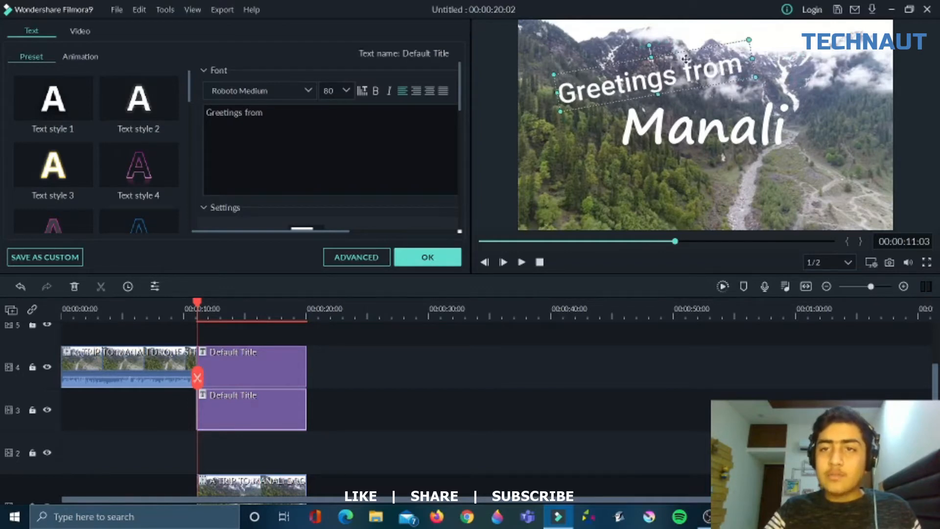
{"action": "left_click_drag", "start_coordinate": [681, 55], "coordinate": [674, 46]}
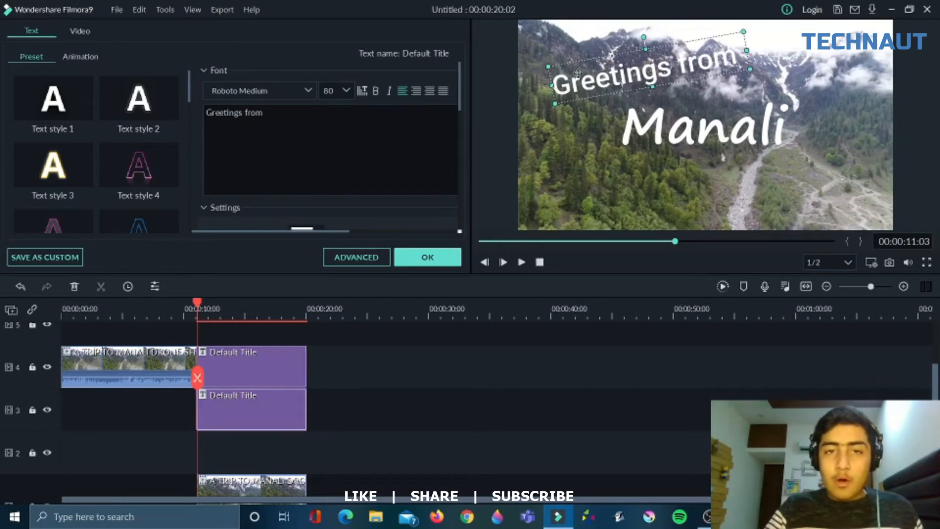
Step: Set the "Greetings from" title's font to Segoe Print and enlarge its text box in the preview
{"action": "left_click", "coordinate": [308, 91]}
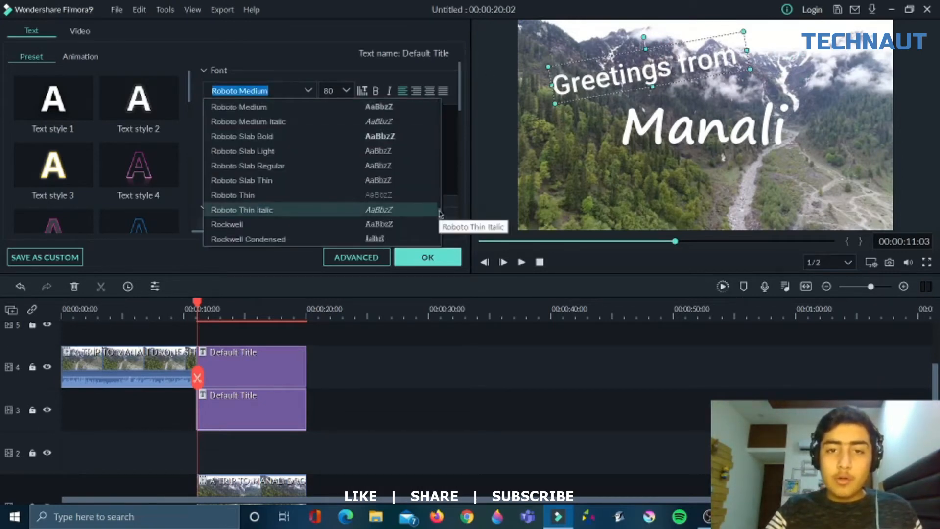
{"action": "mouse_move", "coordinate": [439, 214]}
{"action": "left_mouse_down"}
{"action": "mouse_move", "coordinate": [437, 195]}
{"action": "mouse_move", "coordinate": [440, 233]}
{"action": "mouse_move", "coordinate": [437, 211]}
{"action": "left_mouse_up"}
{"action": "scroll", "coordinate": [437, 214], "scroll_direction": "down", "scroll_amount": 3}
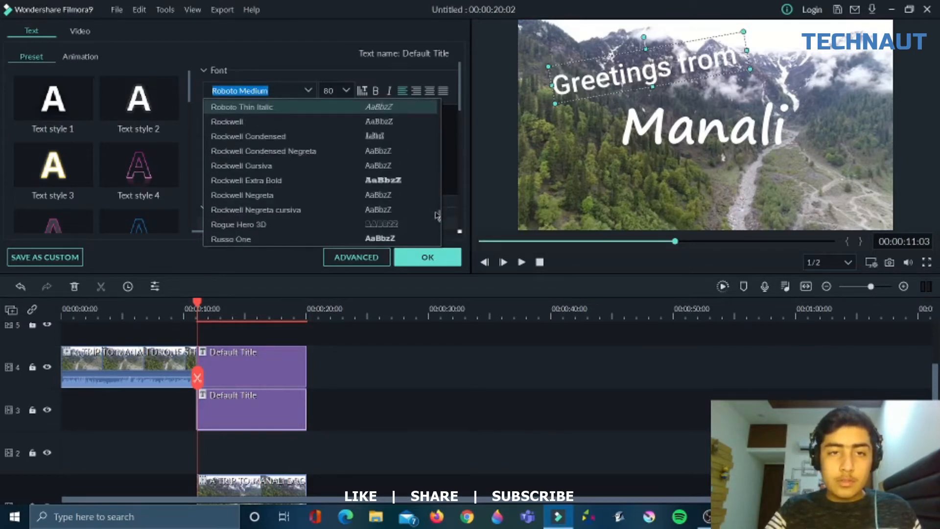
{"action": "scroll", "coordinate": [438, 215], "scroll_direction": "up", "scroll_amount": 4}
{"action": "scroll", "coordinate": [437, 217], "scroll_direction": "down", "scroll_amount": 7}
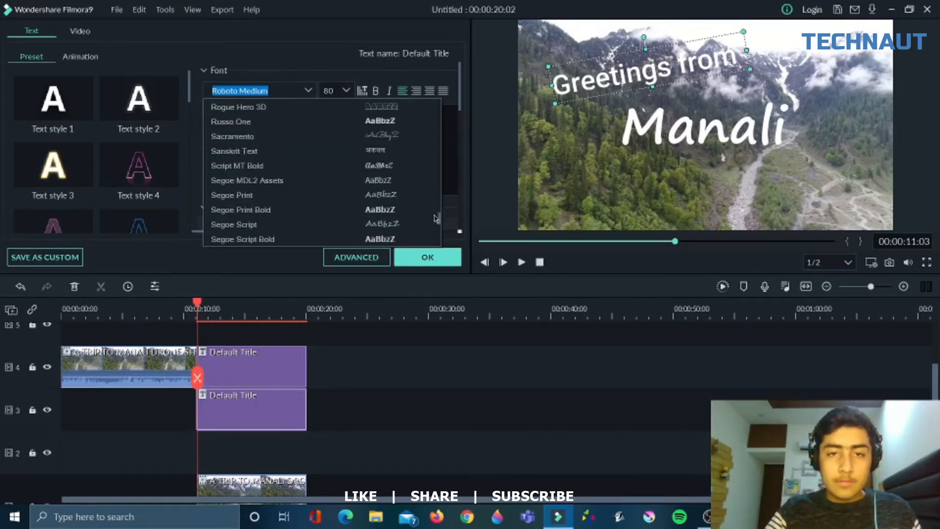
{"action": "left_click", "coordinate": [412, 195]}
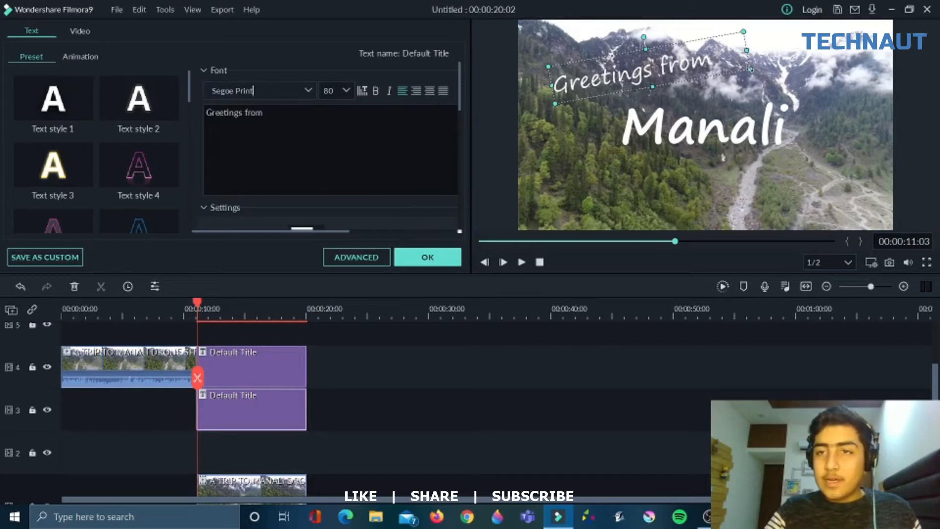
{"action": "left_click_drag", "start_coordinate": [748, 67], "coordinate": [803, 69]}
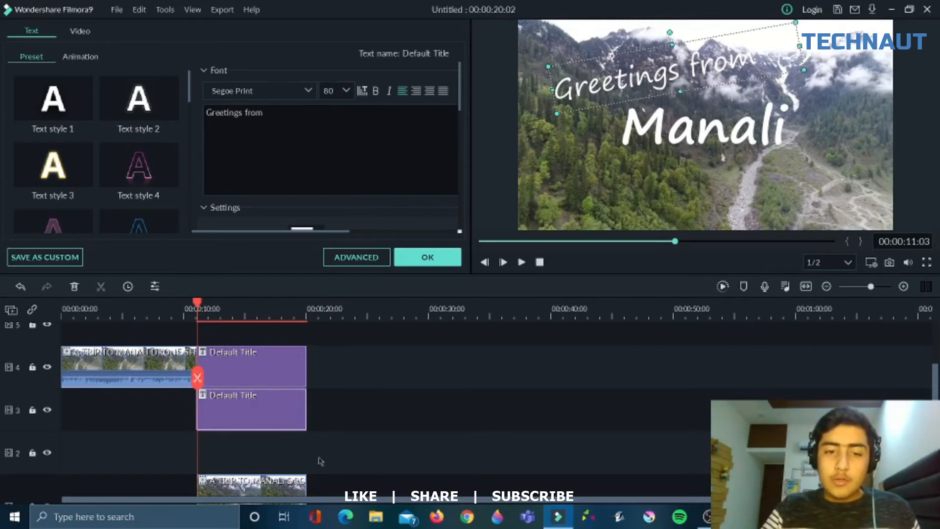
Step: Adjust the white balance of the drone clip beneath the titles to temperature -13.84 and tint -23.12
{"action": "double_click", "coordinate": [259, 491]}
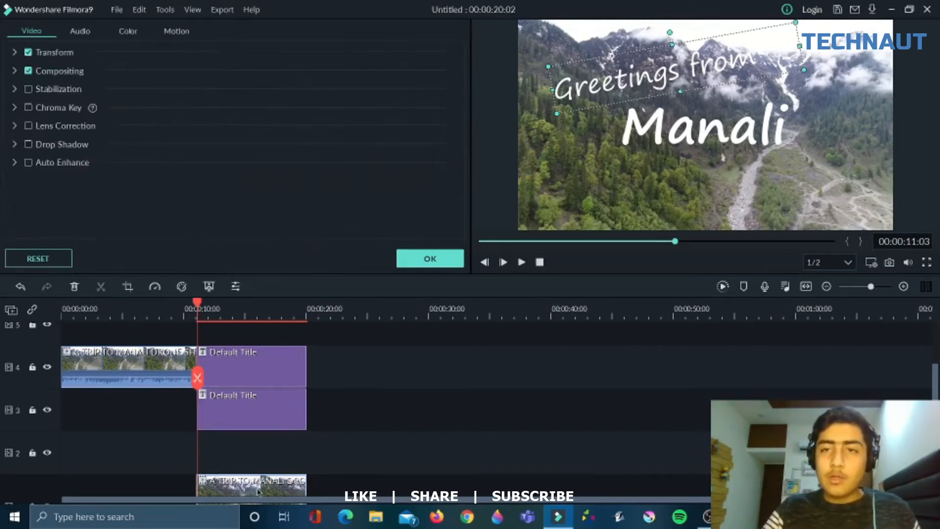
{"action": "left_click", "coordinate": [15, 72]}
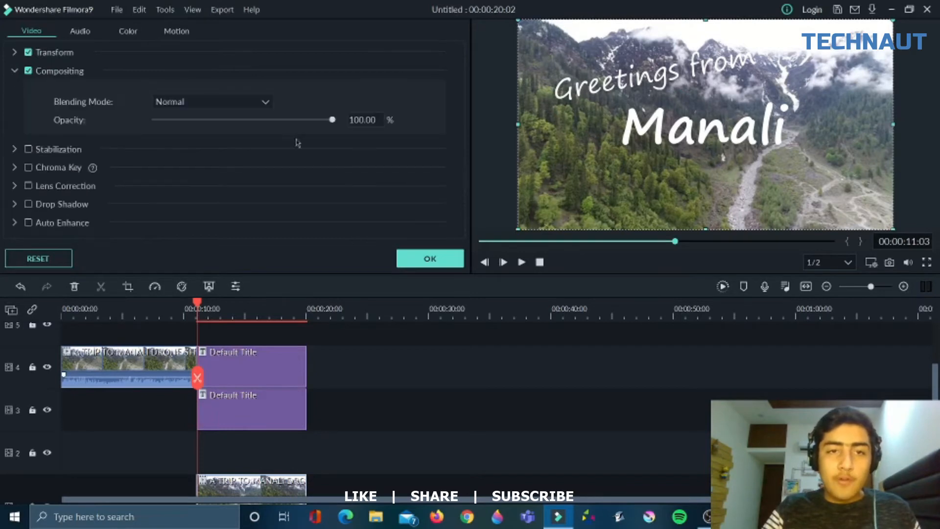
{"action": "left_click_drag", "start_coordinate": [332, 120], "coordinate": [371, 126]}
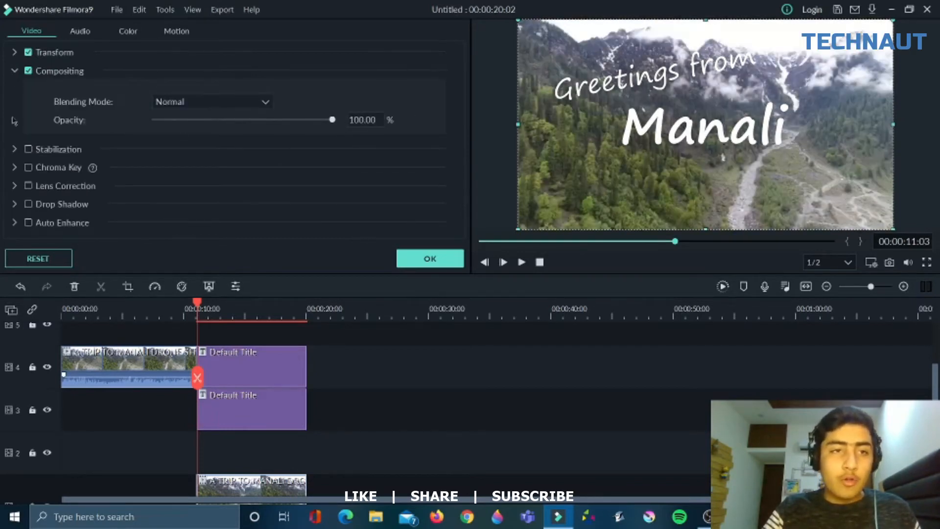
{"action": "left_click", "coordinate": [125, 33]}
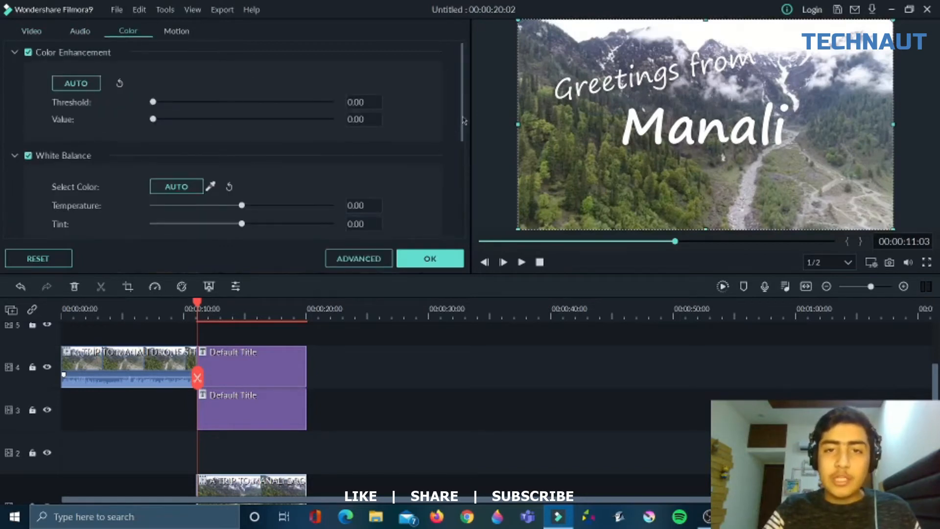
{"action": "mouse_move", "coordinate": [462, 121]}
{"action": "left_mouse_down"}
{"action": "mouse_move", "coordinate": [468, 184]}
{"action": "mouse_move", "coordinate": [461, 87]}
{"action": "mouse_move", "coordinate": [461, 122]}
{"action": "left_mouse_up"}
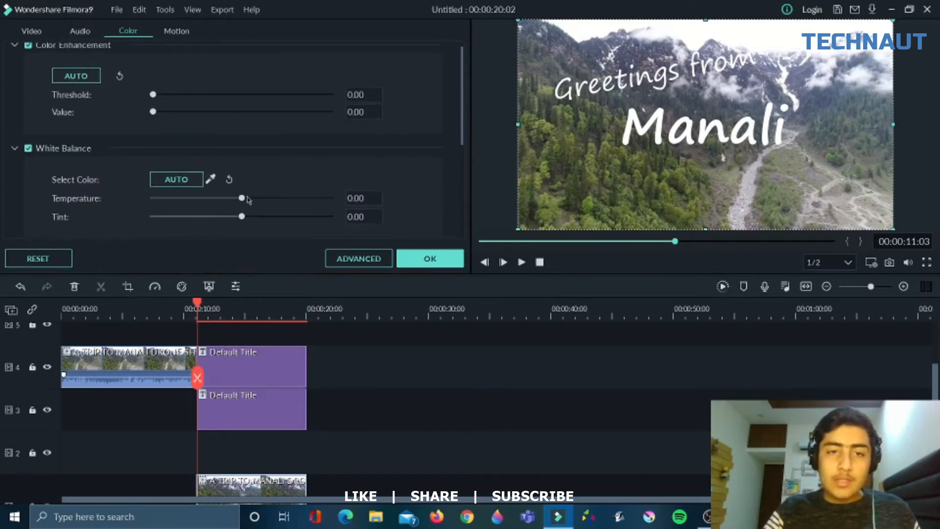
{"action": "left_click_drag", "start_coordinate": [242, 198], "coordinate": [198, 203]}
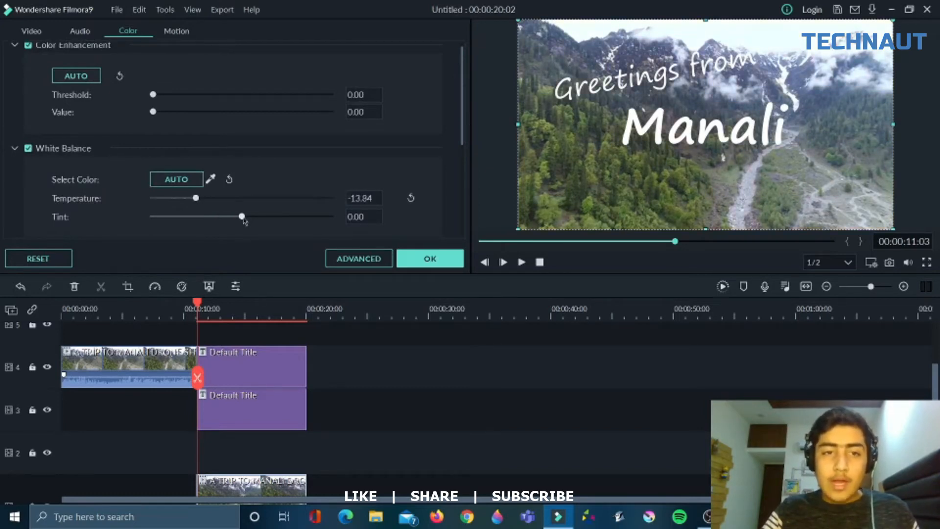
{"action": "left_click_drag", "start_coordinate": [242, 217], "coordinate": [187, 221]}
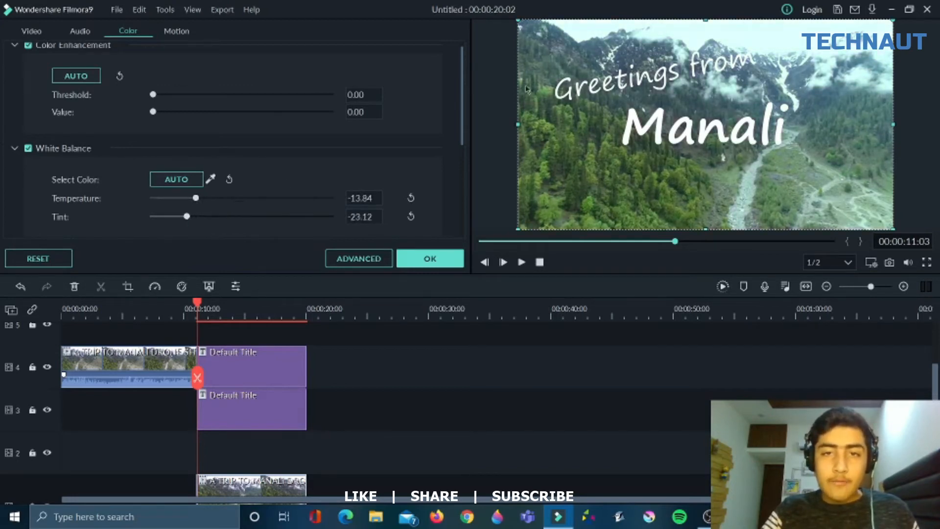
Step: Set the drone clip's tone to contrast 62, saturation -58 and brightness 7
{"action": "scroll", "coordinate": [464, 79], "scroll_direction": "down", "scroll_amount": 5}
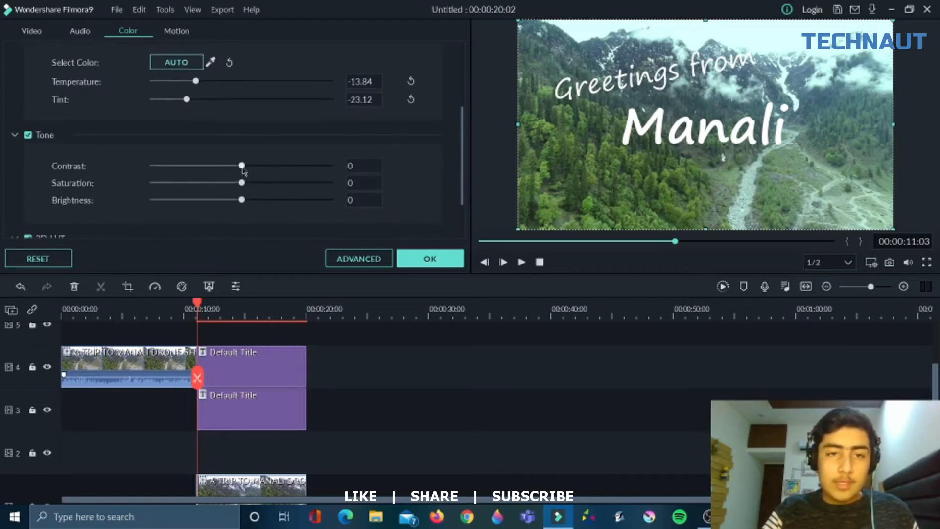
{"action": "left_click_drag", "start_coordinate": [242, 165], "coordinate": [297, 166]}
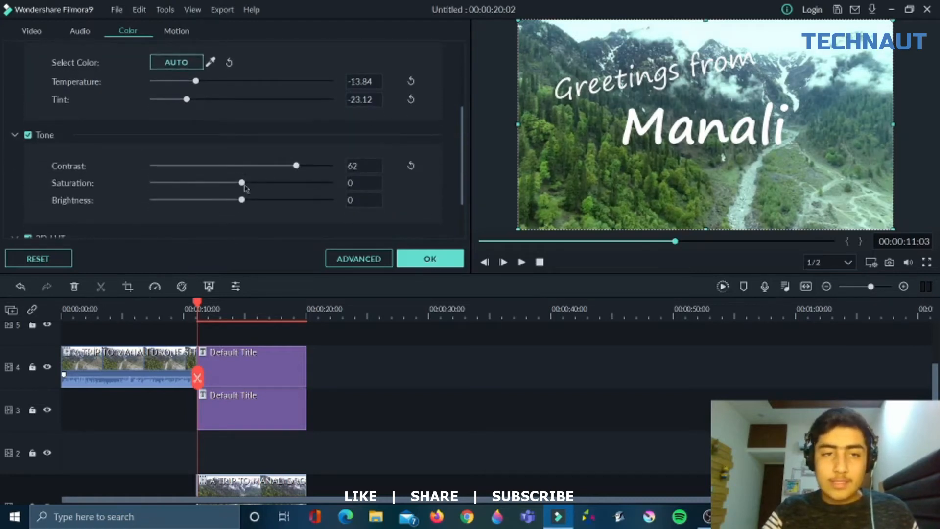
{"action": "left_click_drag", "start_coordinate": [243, 185], "coordinate": [190, 184]}
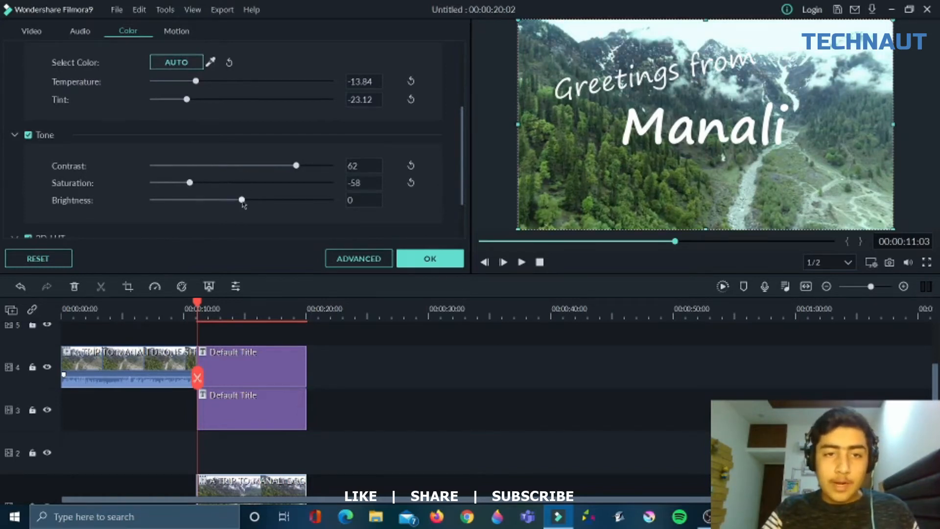
{"action": "mouse_move", "coordinate": [241, 200]}
{"action": "left_mouse_down"}
{"action": "mouse_move", "coordinate": [262, 201]}
{"action": "mouse_move", "coordinate": [248, 204]}
{"action": "left_mouse_up"}
Step: Apply the Dark Film 3D LUT to the drone clip and confirm the colour changes
{"action": "scroll", "coordinate": [469, 146], "scroll_direction": "down", "scroll_amount": 2}
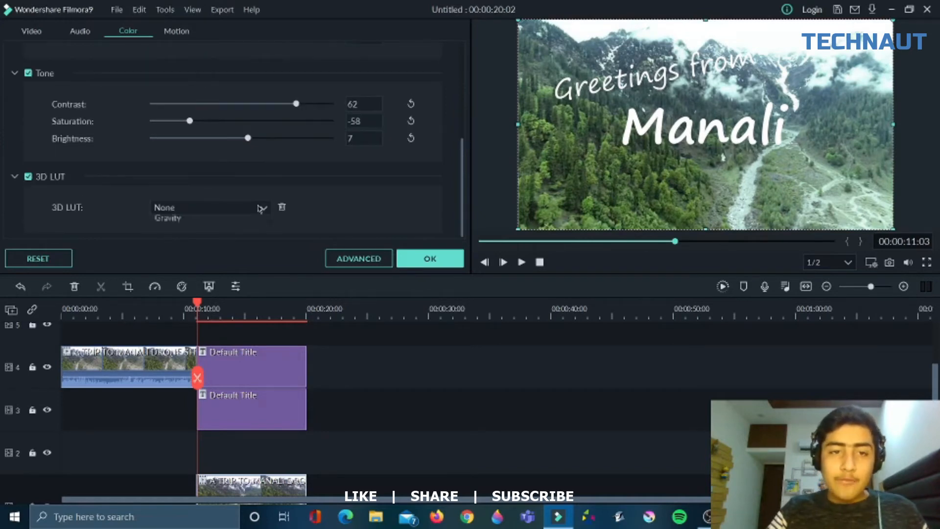
{"action": "left_click", "coordinate": [262, 208]}
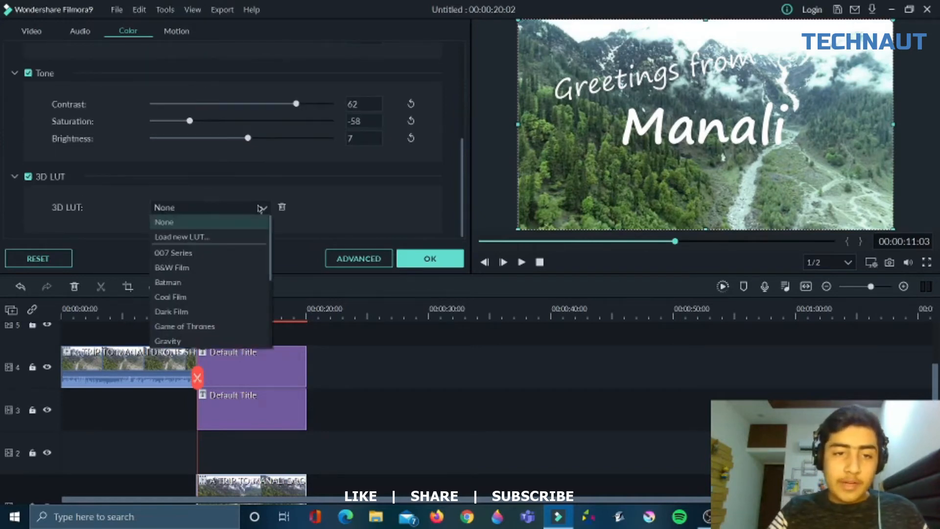
{"action": "left_click", "coordinate": [219, 313]}
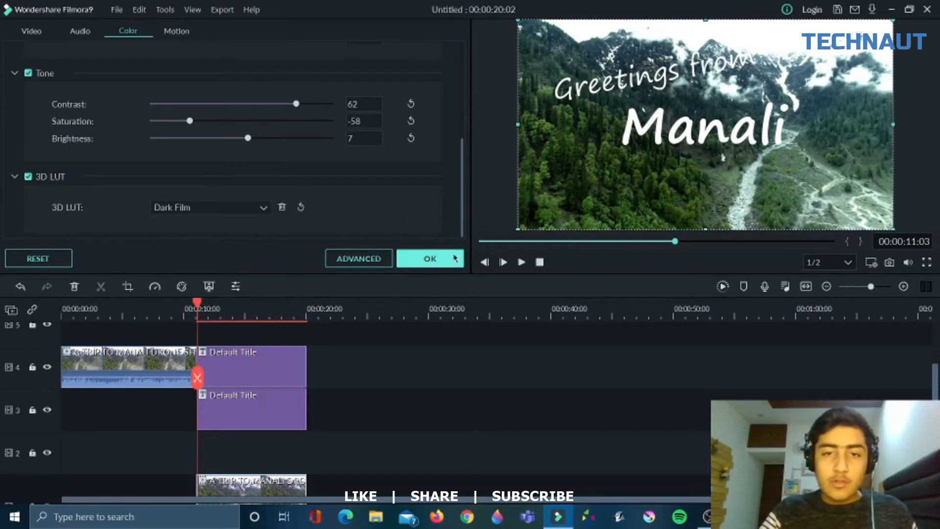
{"action": "left_click", "coordinate": [430, 259]}
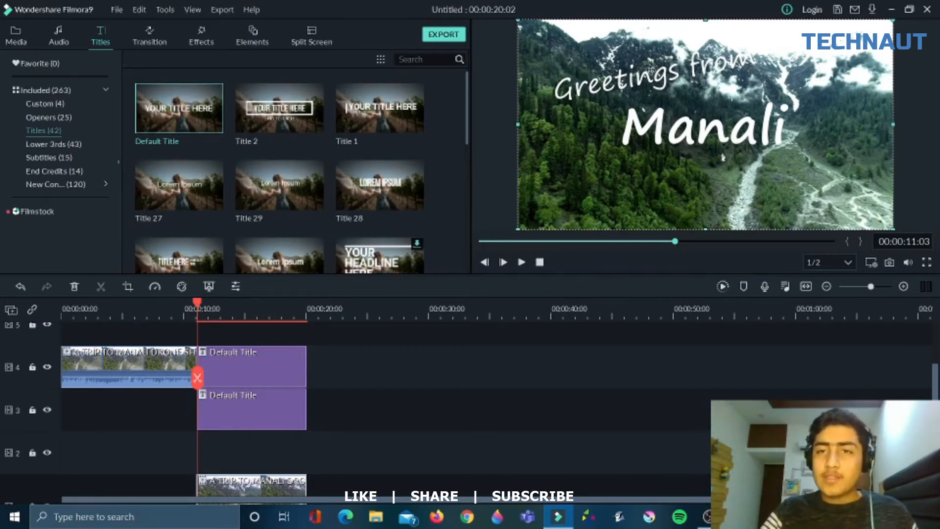
Step: Change the text color of the "Greetings from" title to yellow (#ffff00)
{"action": "left_click", "coordinate": [564, 96]}
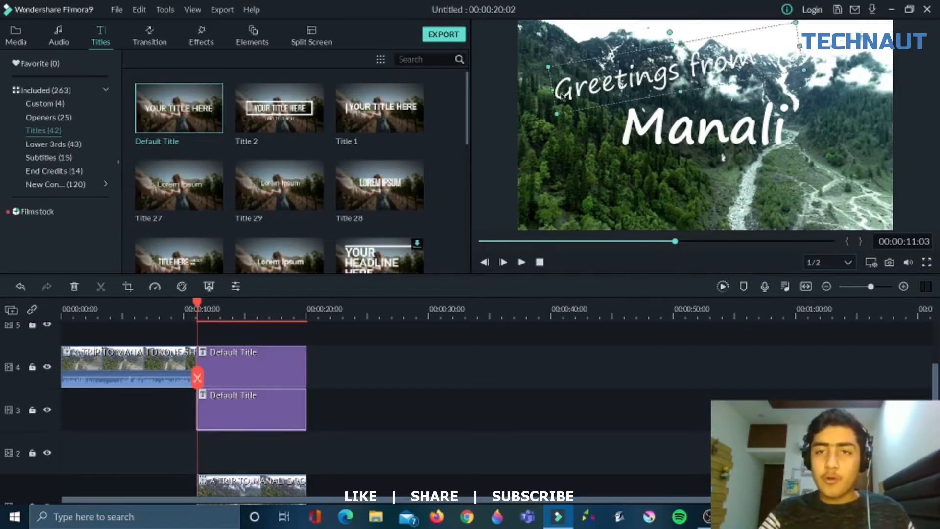
{"action": "double_click", "coordinate": [564, 95]}
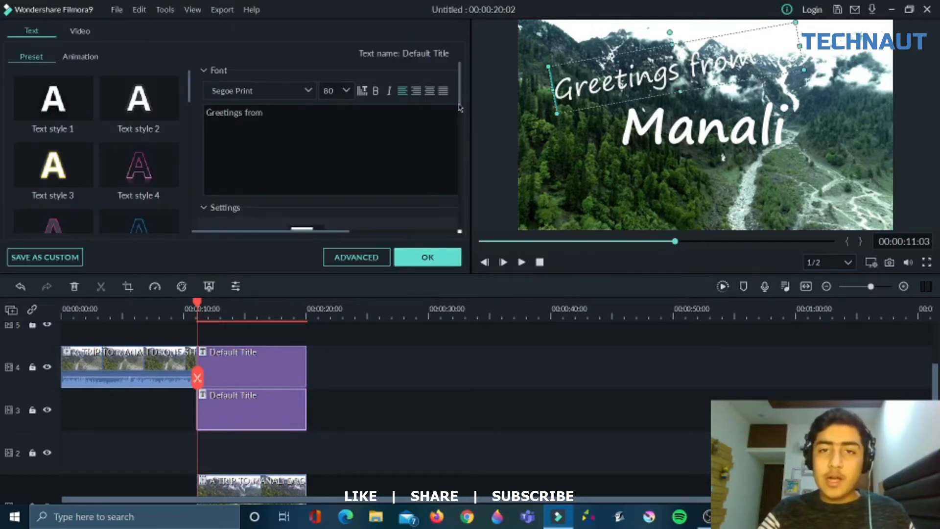
{"action": "left_click_drag", "start_coordinate": [459, 107], "coordinate": [457, 147]}
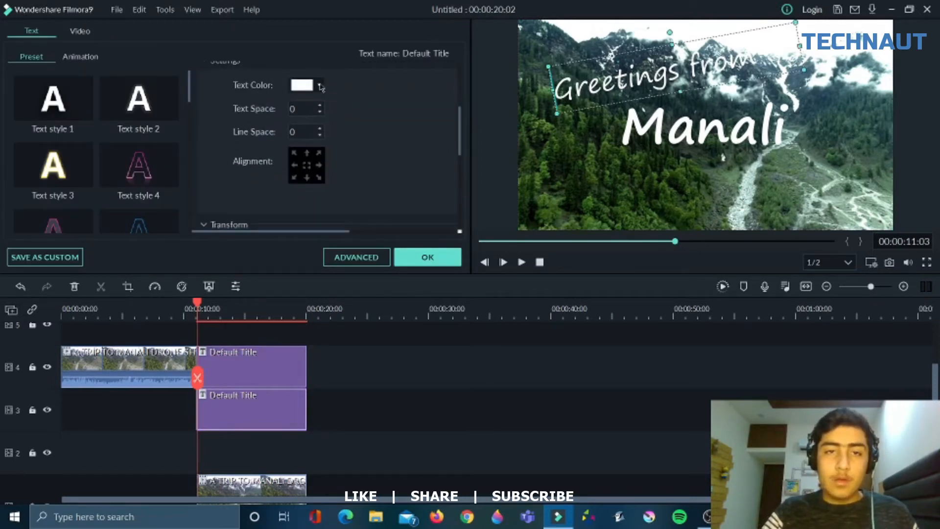
{"action": "left_click", "coordinate": [320, 86]}
{"action": "left_click", "coordinate": [313, 151]}
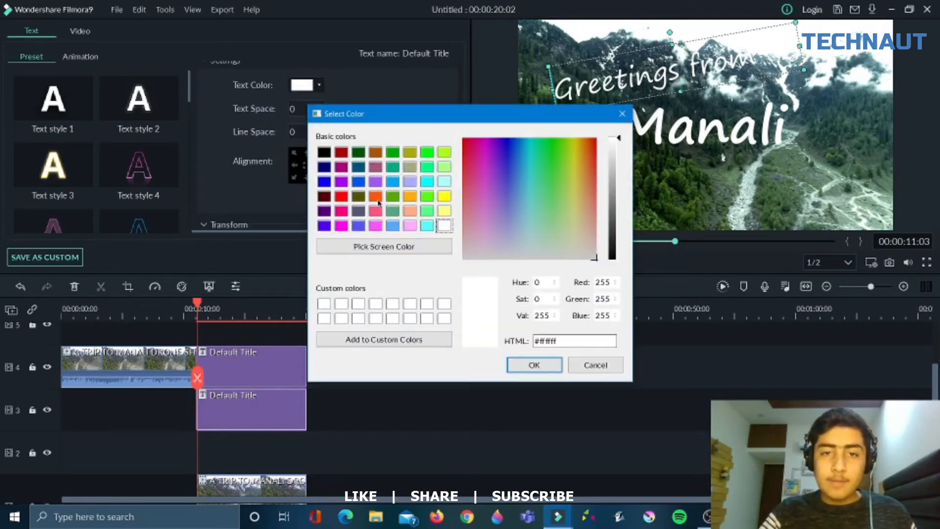
{"action": "left_click", "coordinate": [444, 196]}
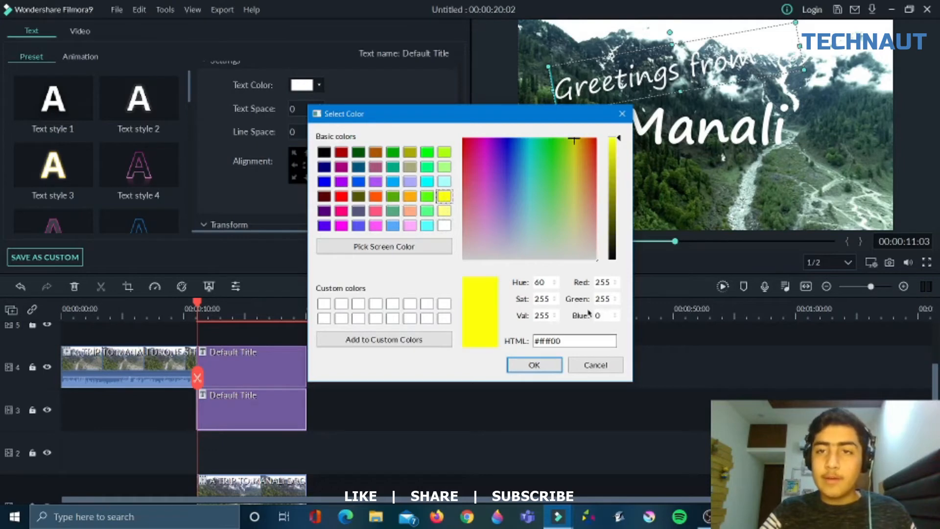
{"action": "left_click", "coordinate": [534, 364]}
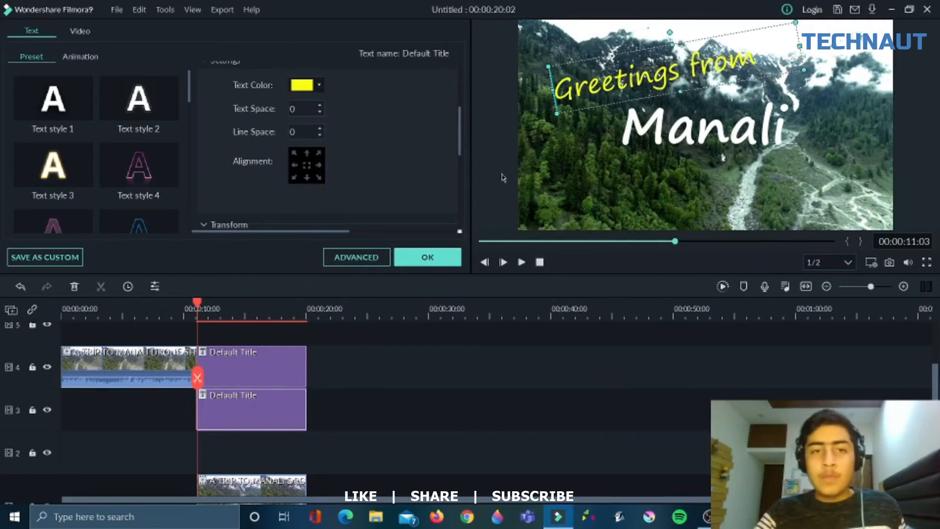
Step: In the advanced text editor, enable a text shadow on "Greetings from" and choose the third shadow type in the first row
{"action": "left_click", "coordinate": [364, 259]}
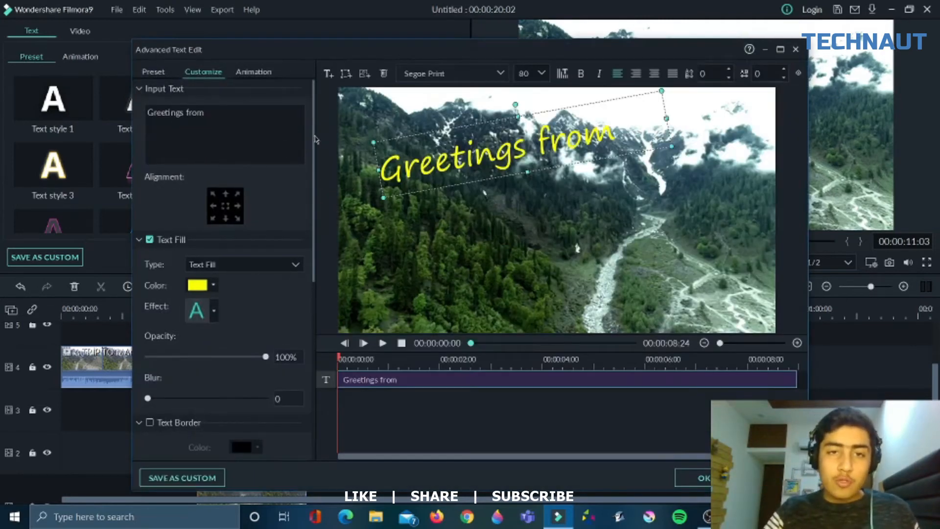
{"action": "scroll", "coordinate": [313, 142], "scroll_direction": "down", "scroll_amount": 5}
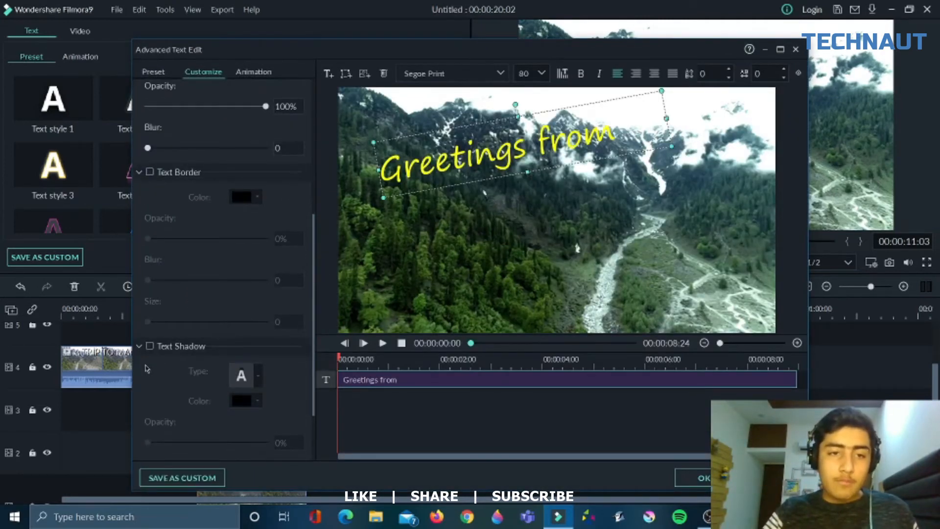
{"action": "left_click", "coordinate": [150, 346]}
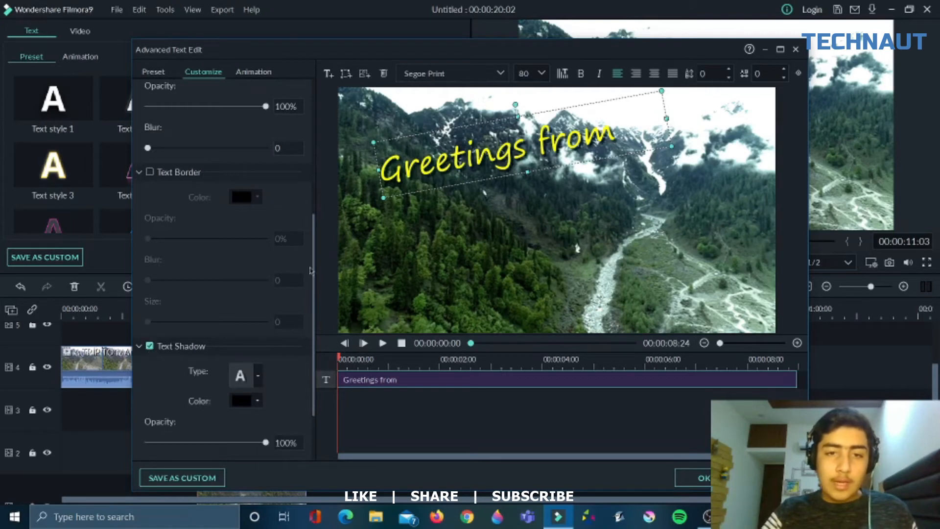
{"action": "scroll", "coordinate": [315, 267], "scroll_direction": "down", "scroll_amount": 1}
{"action": "scroll", "coordinate": [316, 267], "scroll_direction": "down", "scroll_amount": 3}
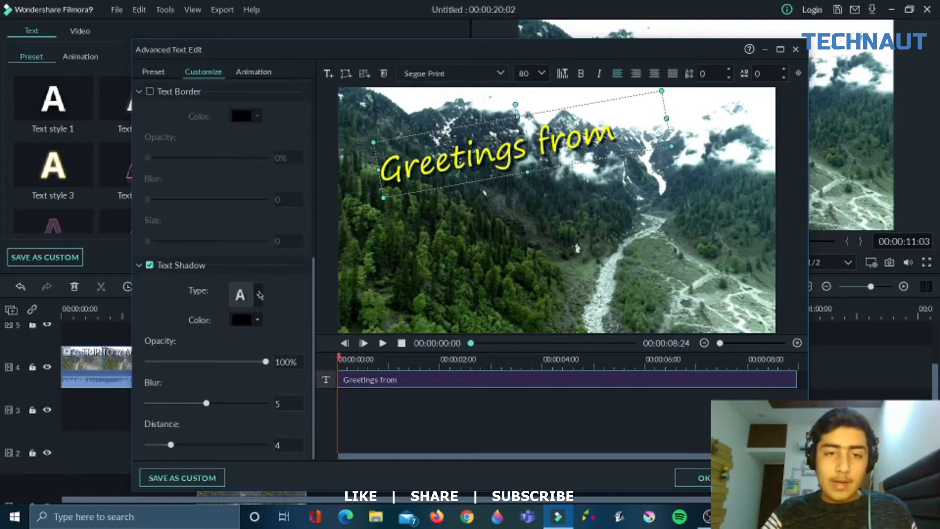
{"action": "left_click", "coordinate": [258, 295]}
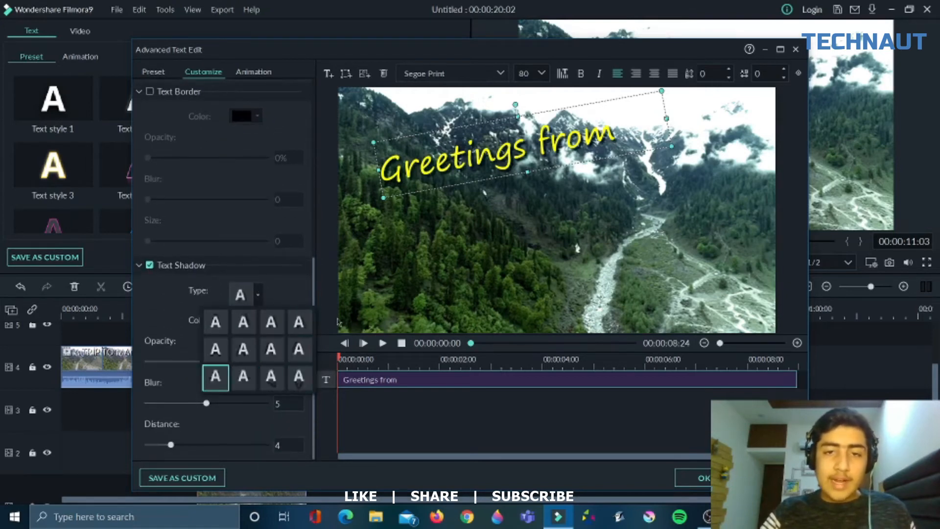
{"action": "left_click", "coordinate": [277, 322]}
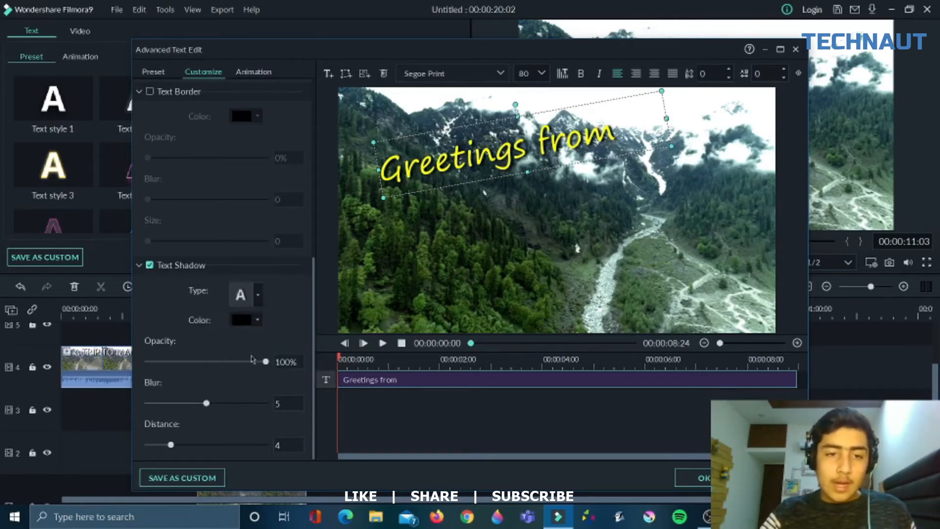
Step: Set the "Greetings from" text shadow to 42% opacity, blur 8 and distance 6, and apply the advanced text edits
{"action": "left_click_drag", "start_coordinate": [259, 361], "coordinate": [197, 366]}
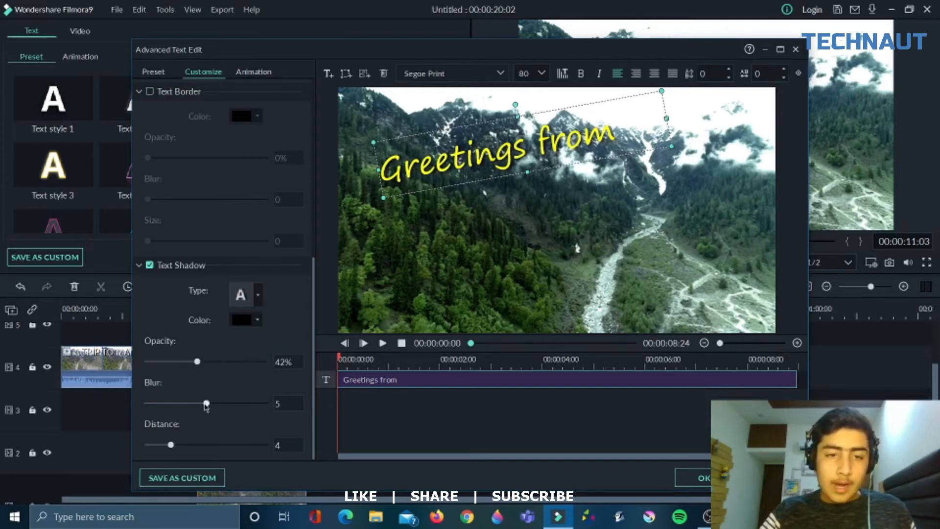
{"action": "left_click_drag", "start_coordinate": [206, 405], "coordinate": [242, 403]}
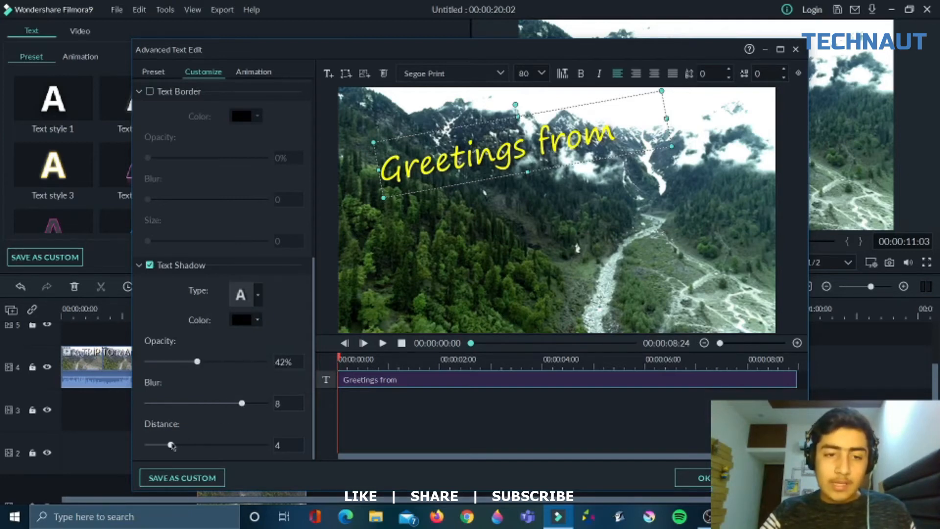
{"action": "left_click_drag", "start_coordinate": [171, 446], "coordinate": [182, 445]}
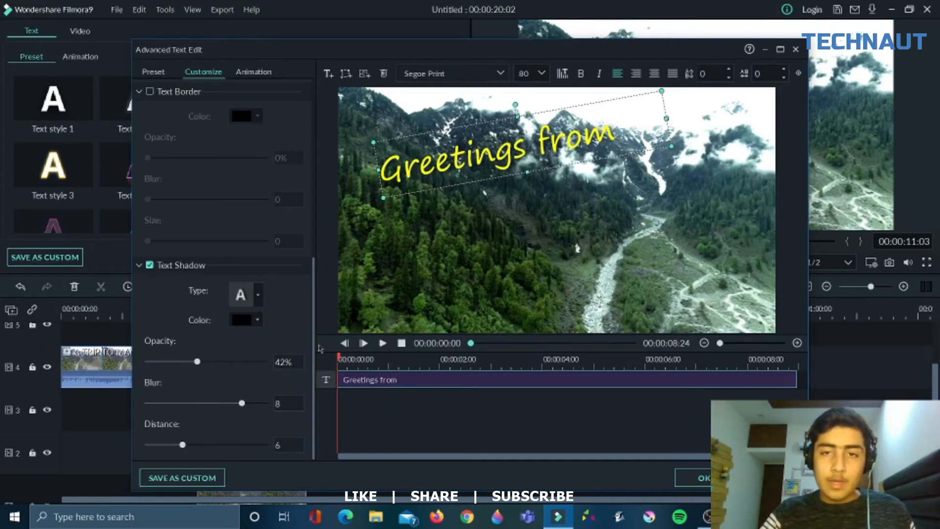
{"action": "left_click", "coordinate": [701, 478]}
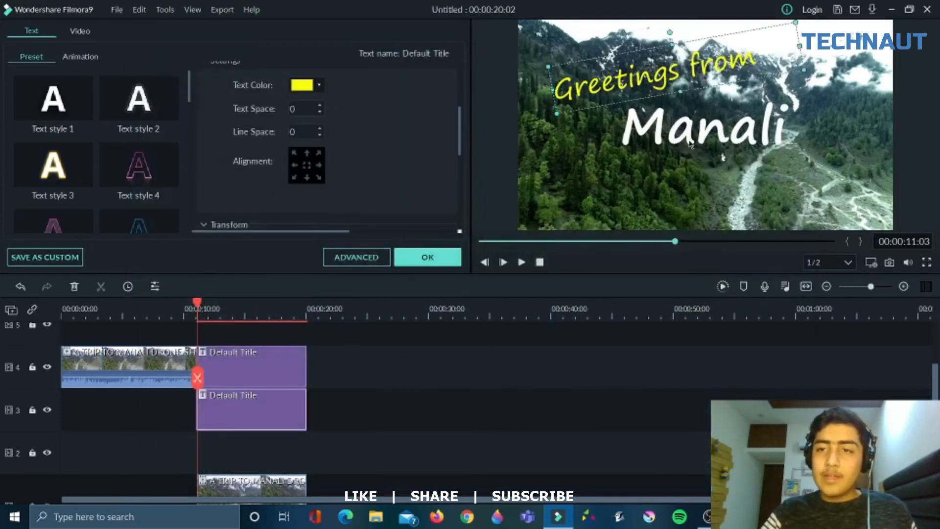
Step: In the advanced text editor, enable a text shadow on "Manali" using the third shadow type in the first row
{"action": "left_click", "coordinate": [706, 121]}
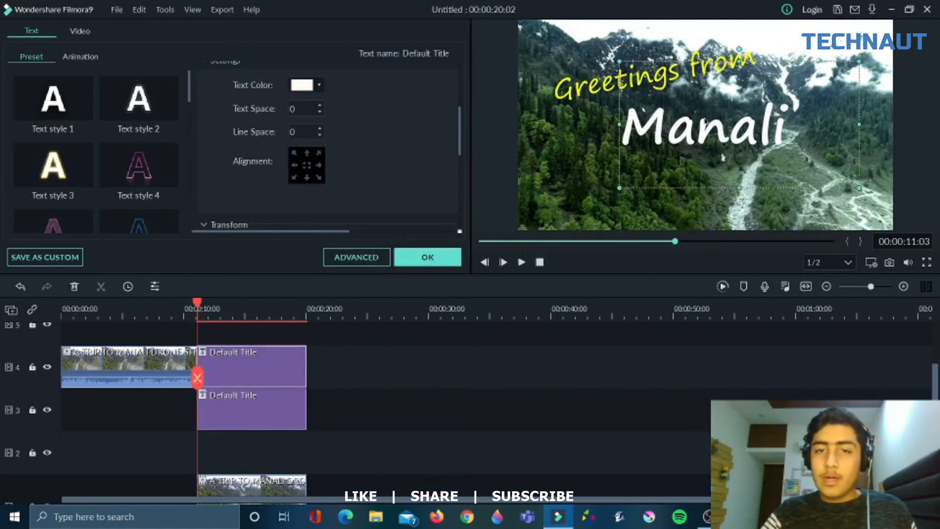
{"action": "left_click", "coordinate": [371, 264]}
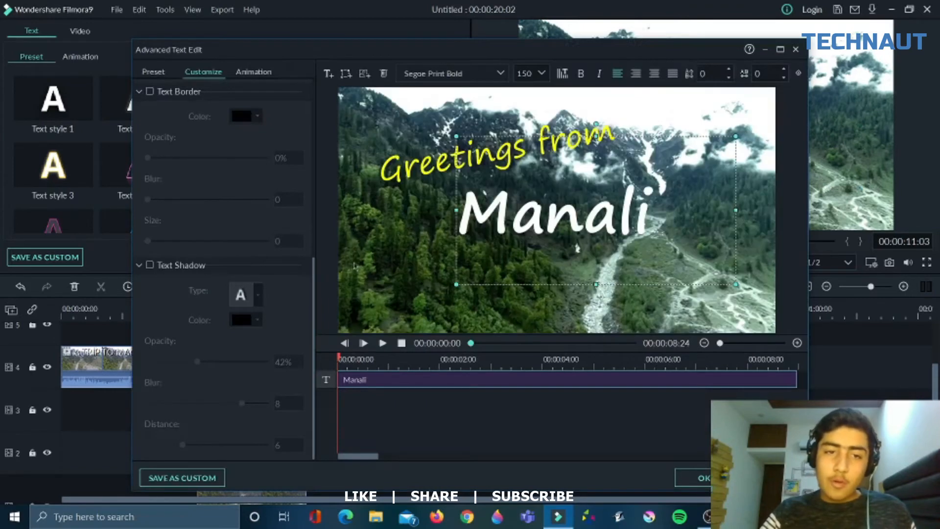
{"action": "left_click", "coordinate": [150, 265]}
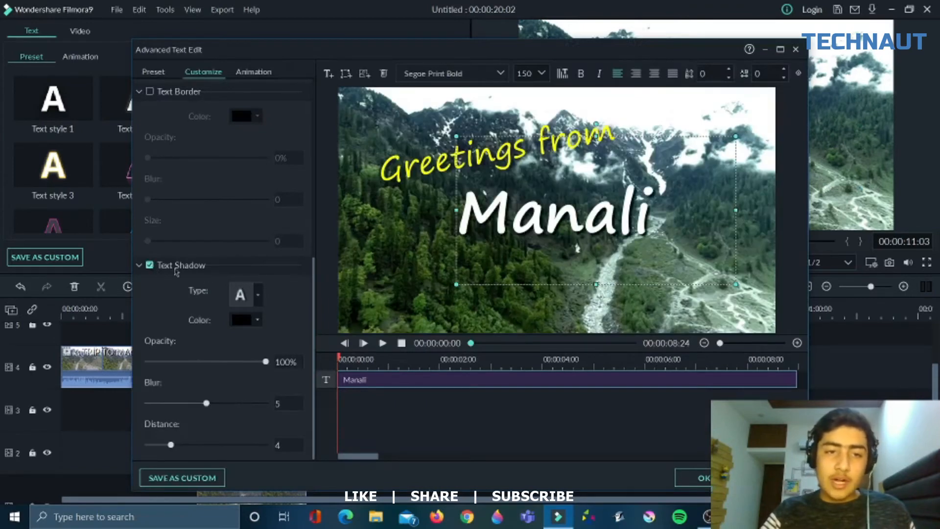
{"action": "left_click", "coordinate": [259, 296]}
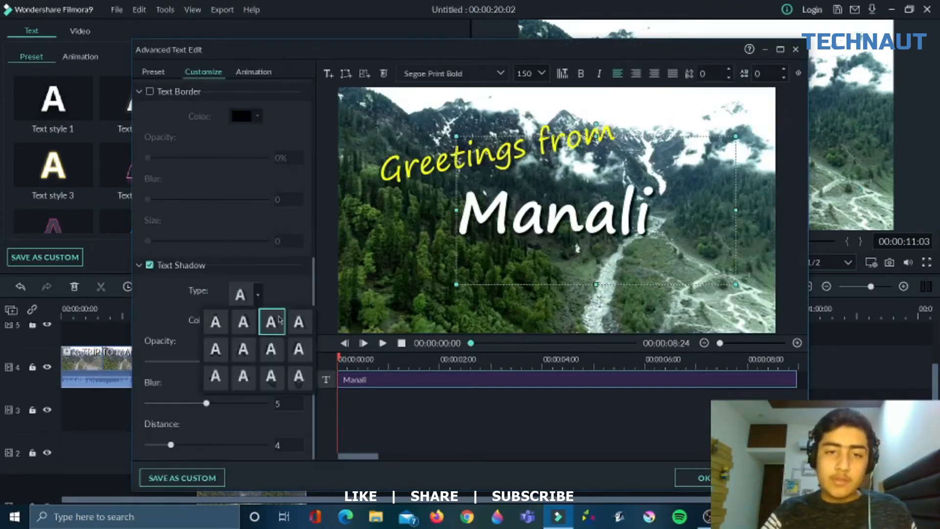
{"action": "left_click", "coordinate": [279, 327]}
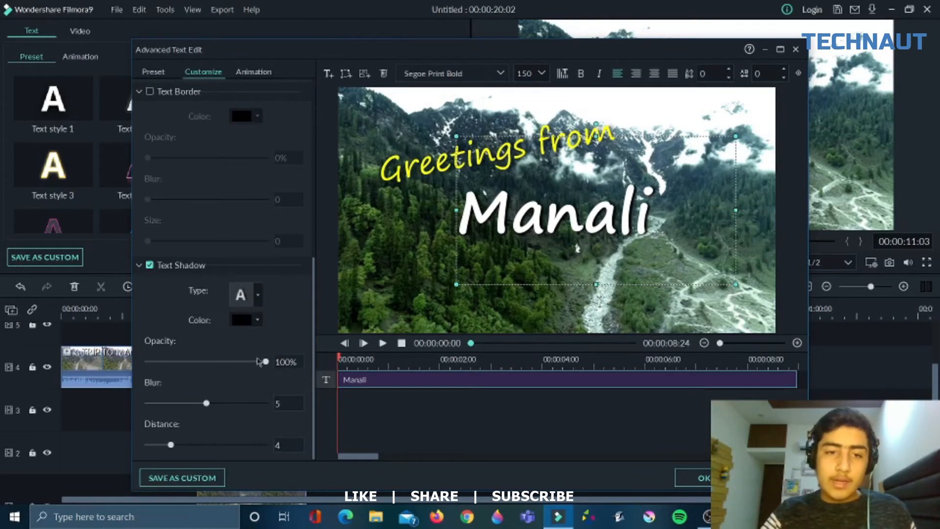
Step: Set the "Manali" text shadow to 41% opacity, blur 9 and distance 6, and confirm the title changes
{"action": "left_click_drag", "start_coordinate": [267, 364], "coordinate": [196, 365]}
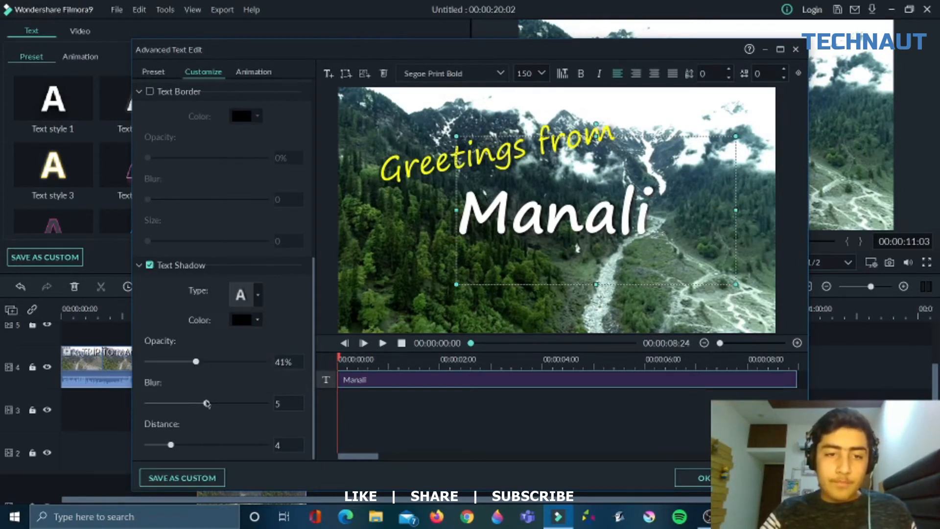
{"action": "left_click_drag", "start_coordinate": [208, 405], "coordinate": [254, 405]}
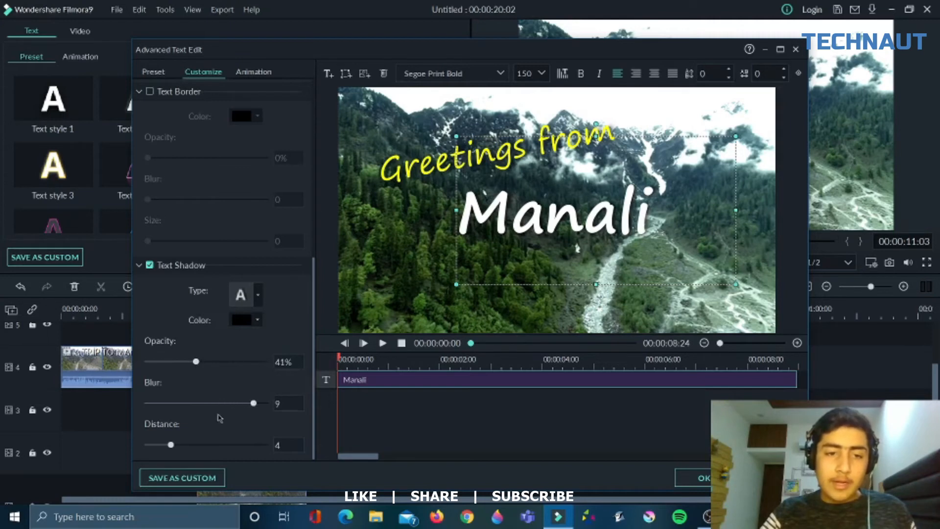
{"action": "left_click_drag", "start_coordinate": [171, 446], "coordinate": [183, 445]}
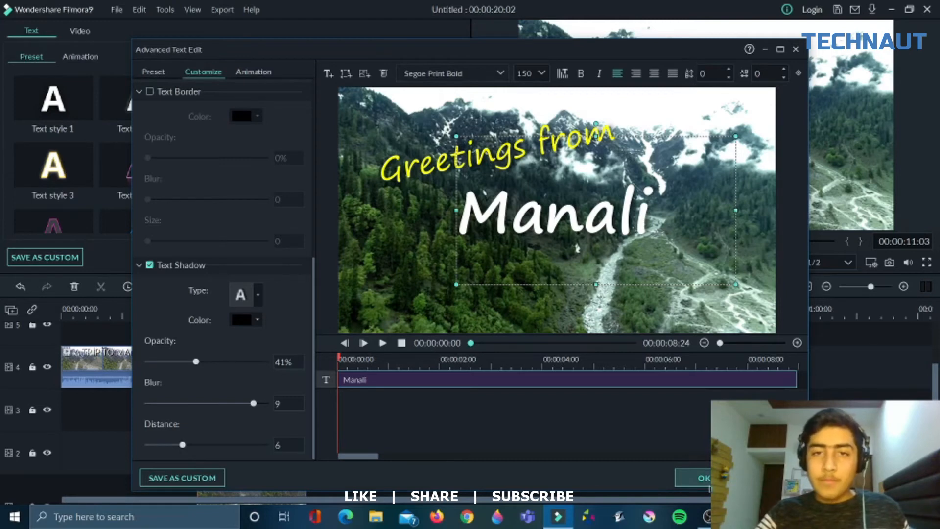
{"action": "left_click", "coordinate": [701, 477]}
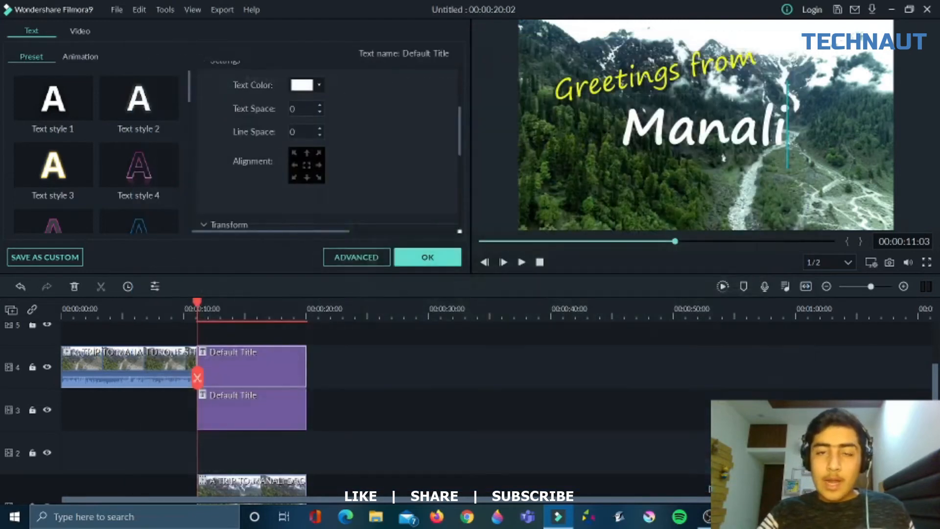
{"action": "left_click", "coordinate": [447, 262]}
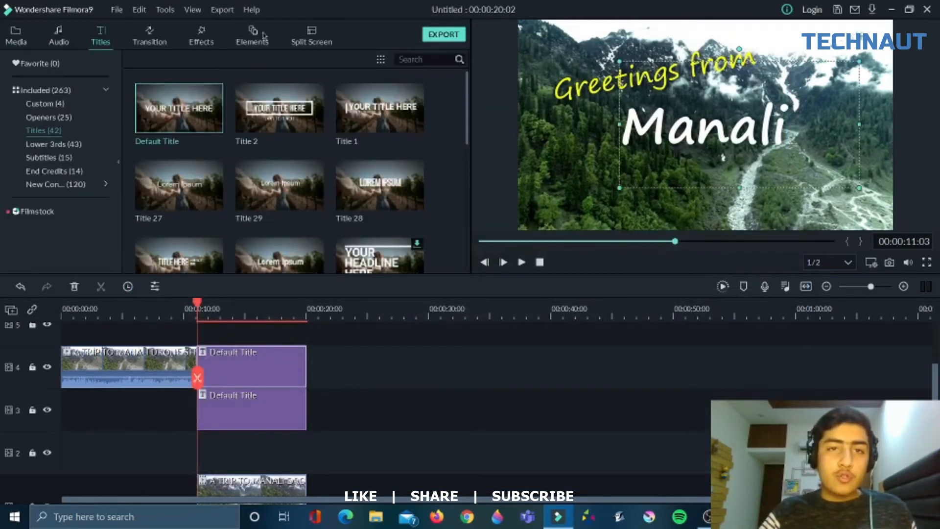
Step: Search the effects for "border" and add the Border effect to track 2 beneath the titles, matching their length
{"action": "left_click", "coordinate": [206, 44]}
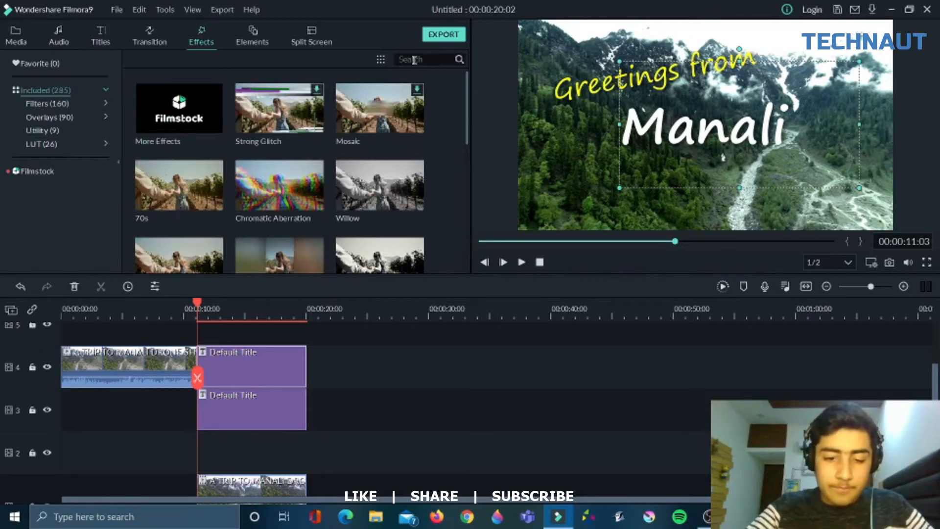
{"action": "type", "text": "border"}
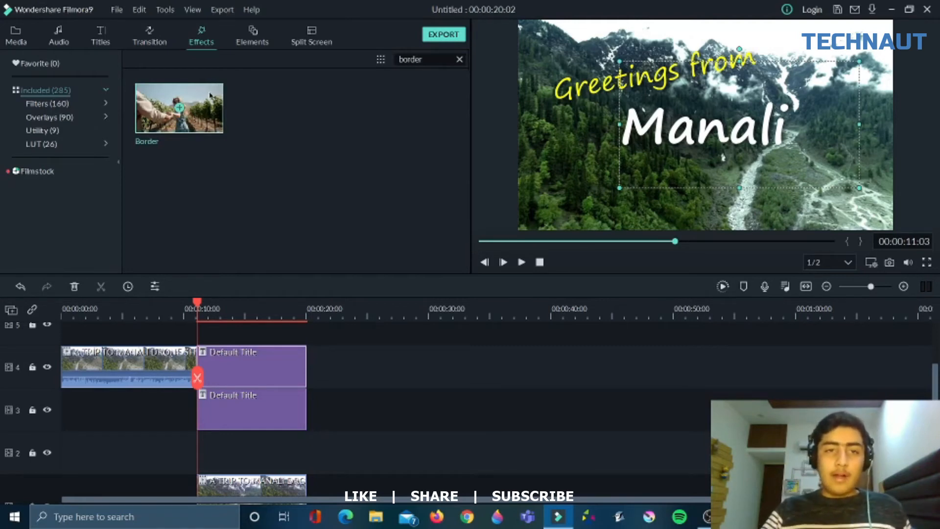
{"action": "left_click_drag", "start_coordinate": [207, 95], "coordinate": [306, 455]}
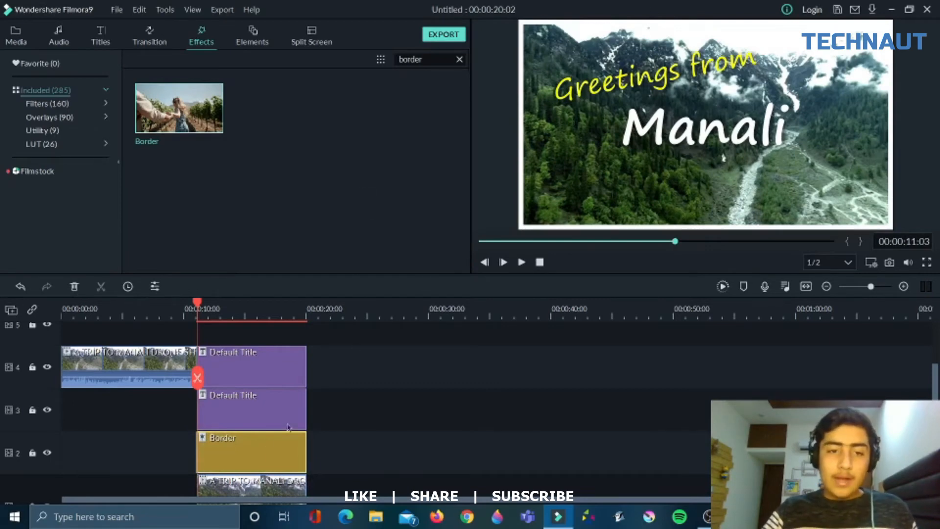
Step: Give the Border effect a gradient with light blue as the start color and dark blue as the end color
{"action": "double_click", "coordinate": [246, 458]}
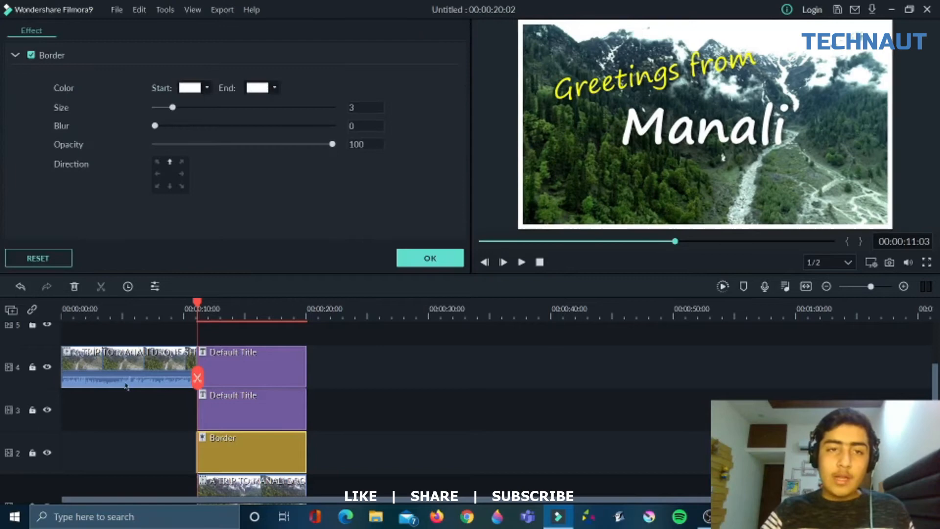
{"action": "left_click", "coordinate": [207, 88]}
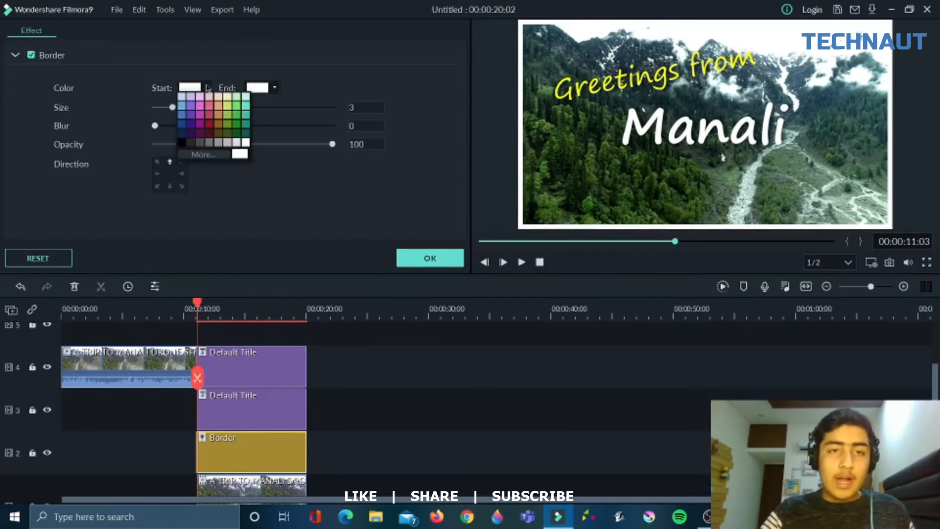
{"action": "left_click", "coordinate": [182, 104]}
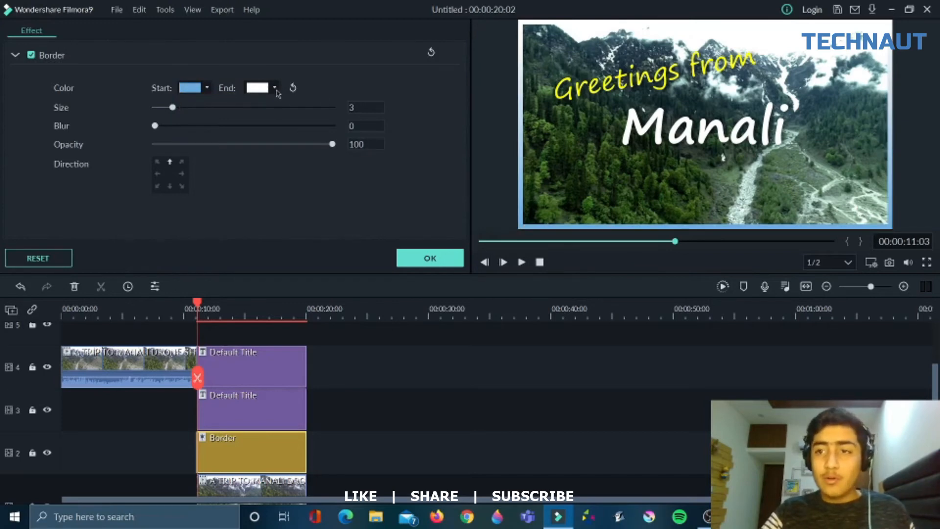
{"action": "left_click", "coordinate": [276, 89]}
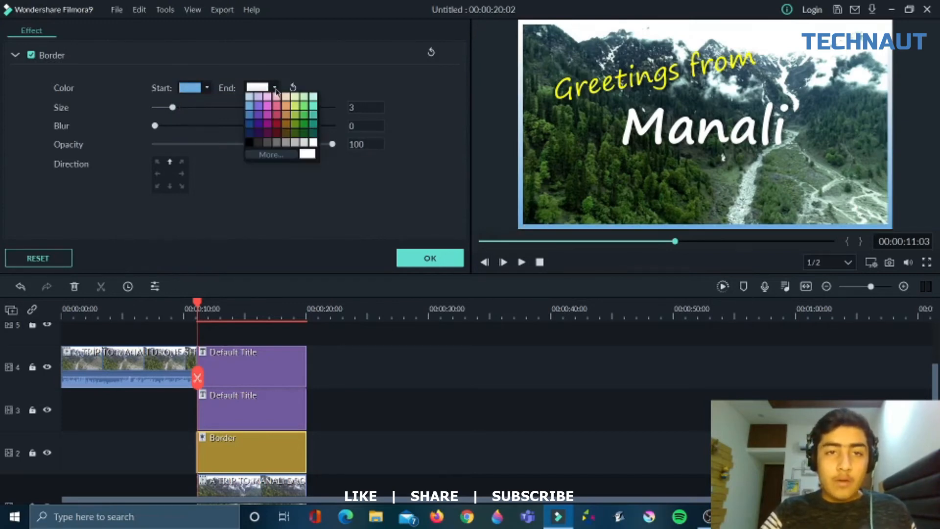
{"action": "left_click", "coordinate": [248, 124]}
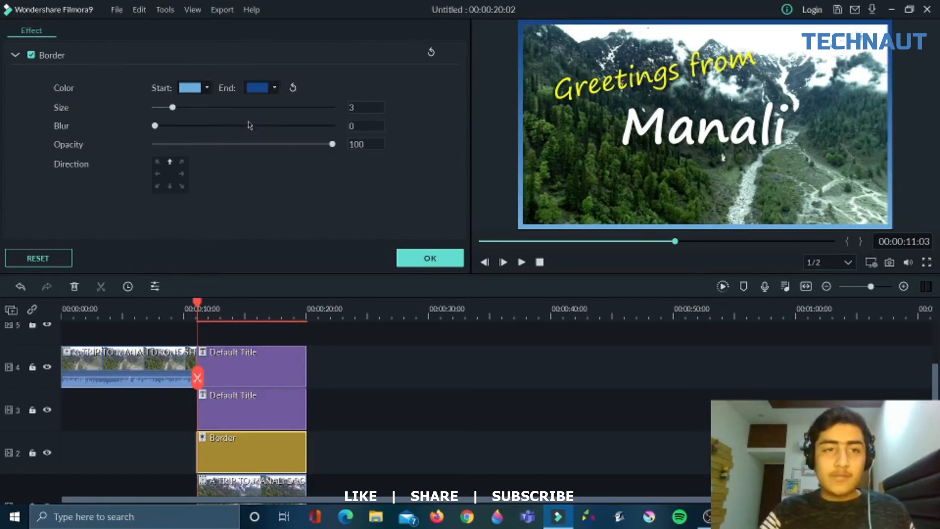
Step: Set the Border effect's size to 5 and confirm the effect settings
{"action": "left_click_drag", "start_coordinate": [173, 109], "coordinate": [194, 119]}
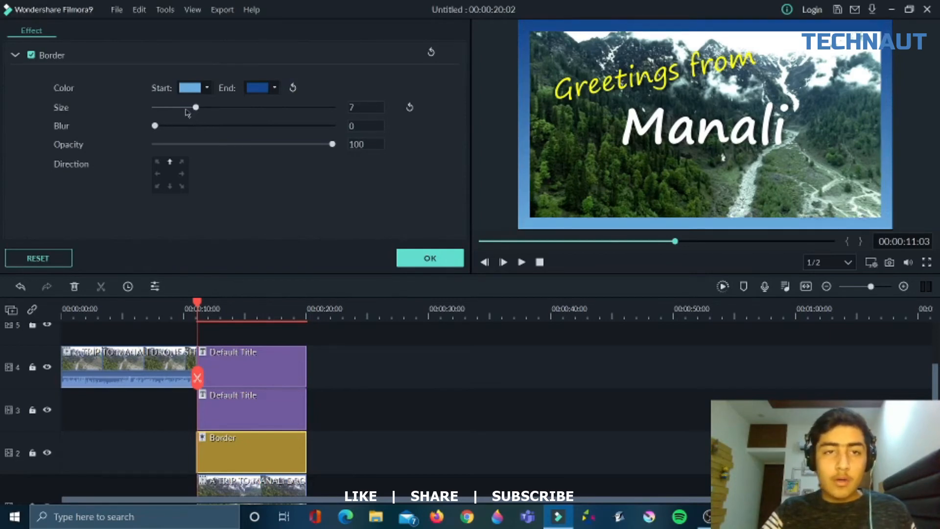
{"action": "left_click", "coordinate": [186, 110]}
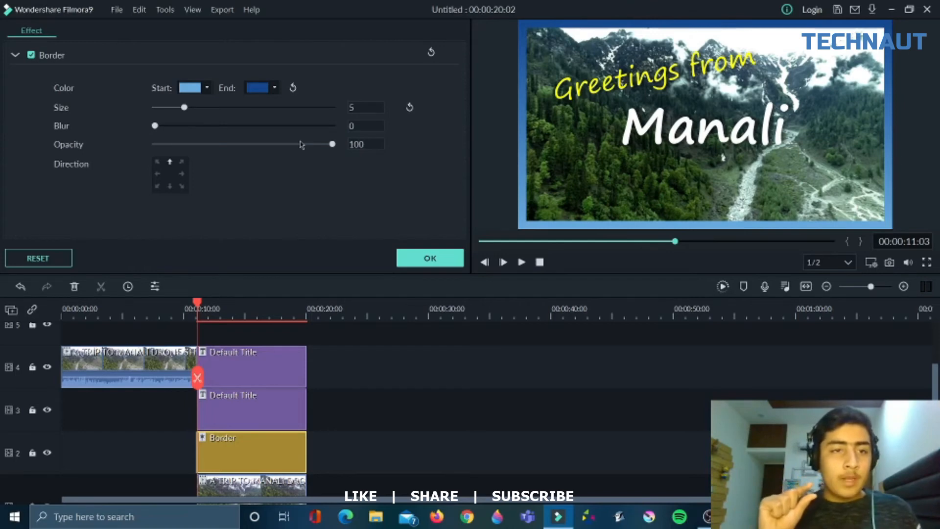
{"action": "left_click", "coordinate": [431, 258]}
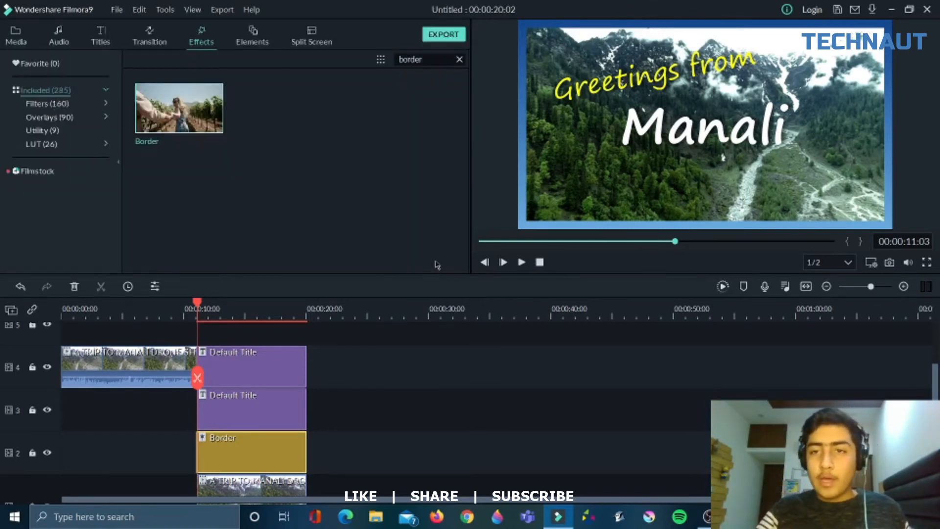
Step: Apply the Type Writer animation to the "Greetings from" title and confirm it
{"action": "double_click", "coordinate": [649, 89]}
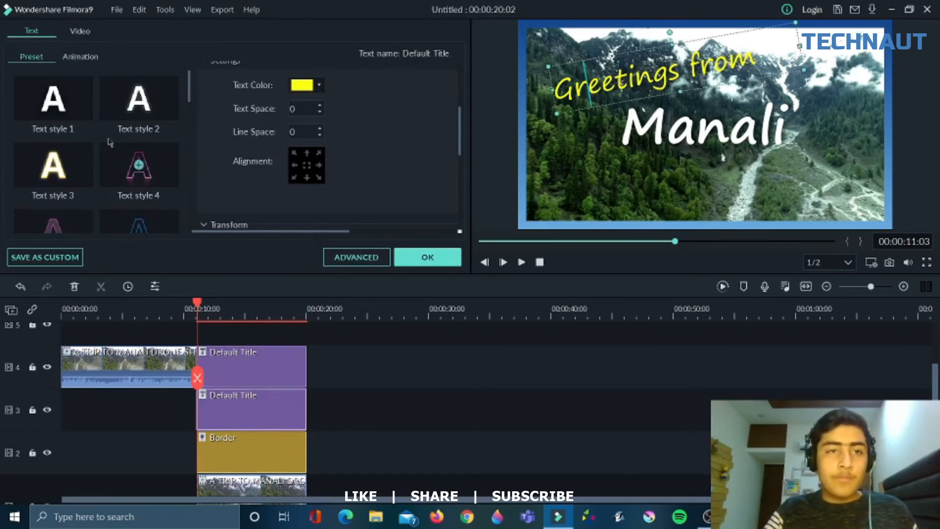
{"action": "left_click", "coordinate": [79, 57]}
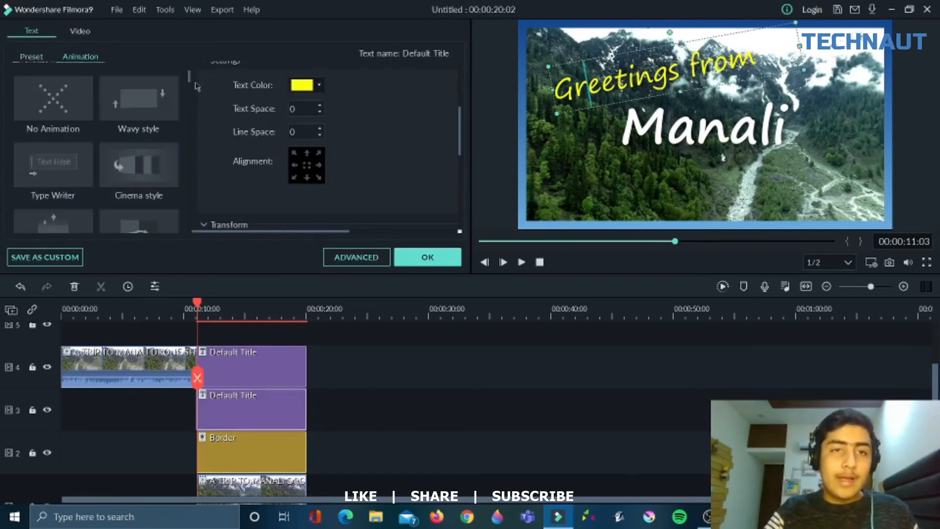
{"action": "scroll", "coordinate": [191, 84], "scroll_direction": "down", "scroll_amount": 1}
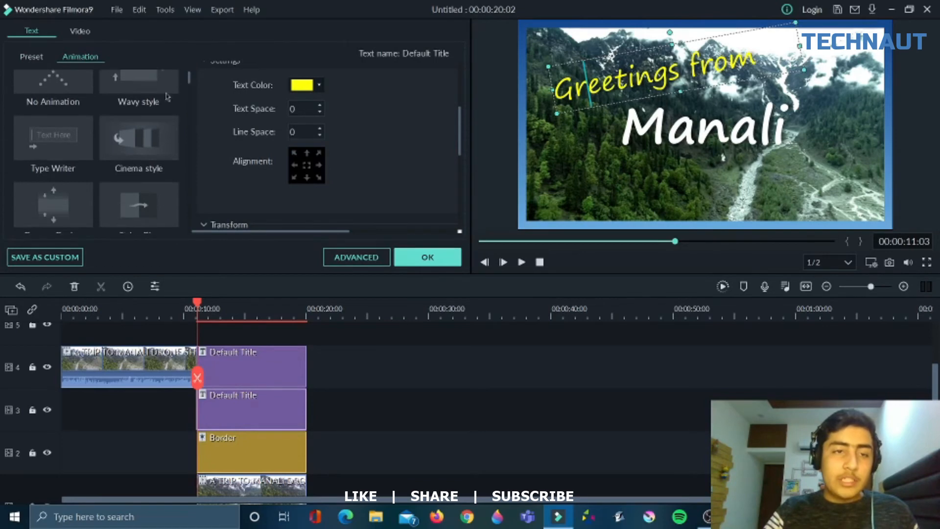
{"action": "left_click", "coordinate": [74, 144]}
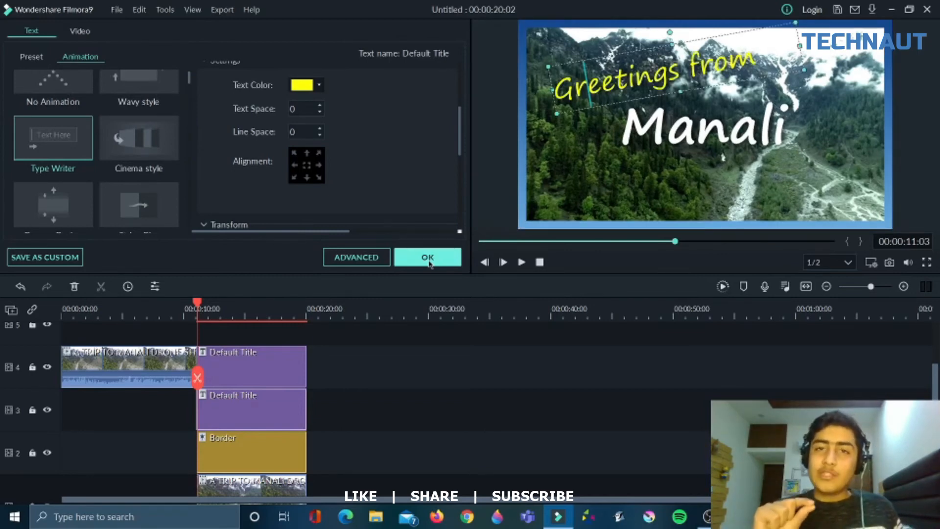
{"action": "left_click", "coordinate": [429, 264]}
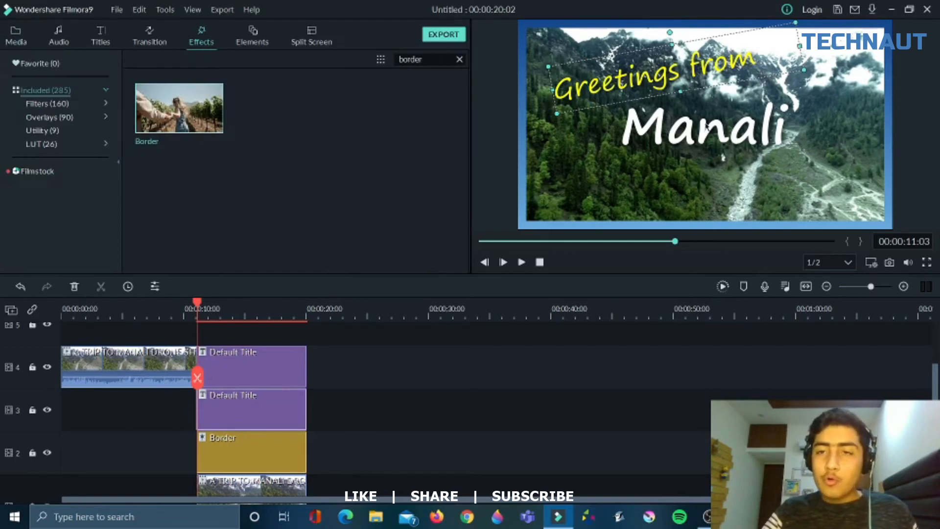
Step: Apply the Evaporate animation to the "Manali" title and confirm it
{"action": "left_click", "coordinate": [723, 157]}
{"action": "double_click", "coordinate": [723, 157]}
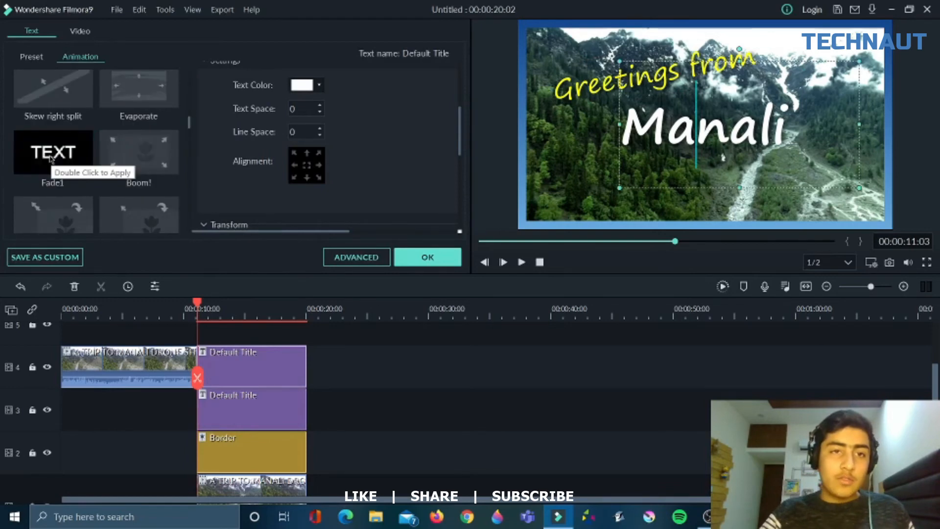
{"action": "scroll", "coordinate": [190, 87], "scroll_direction": "down", "scroll_amount": 5}
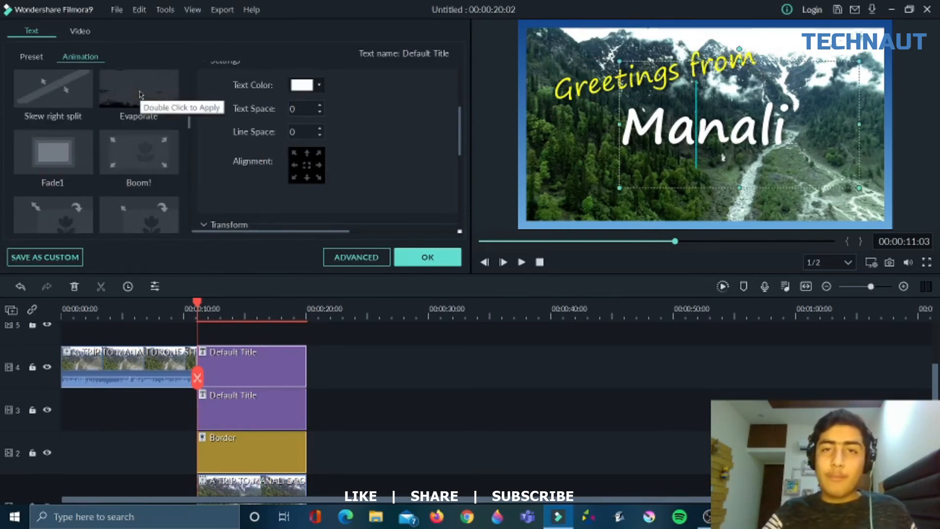
{"action": "double_click", "coordinate": [139, 93]}
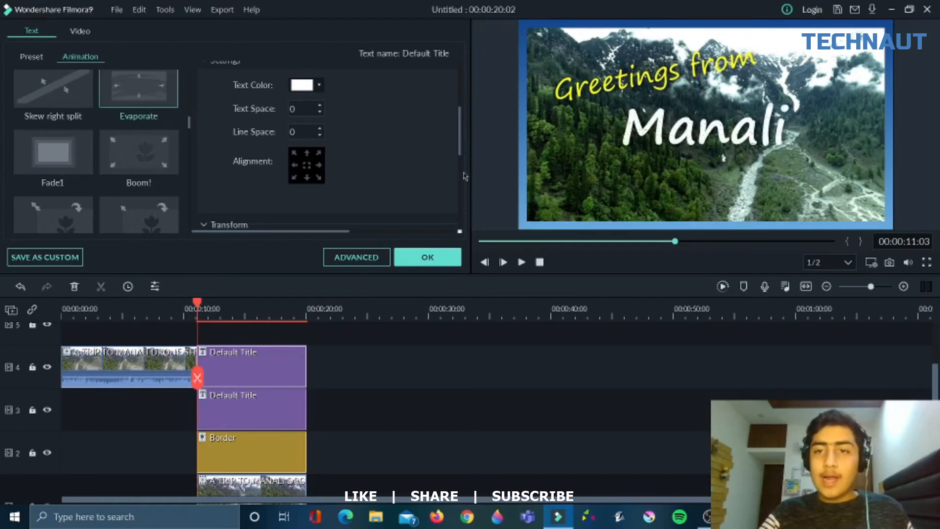
{"action": "left_click", "coordinate": [428, 257]}
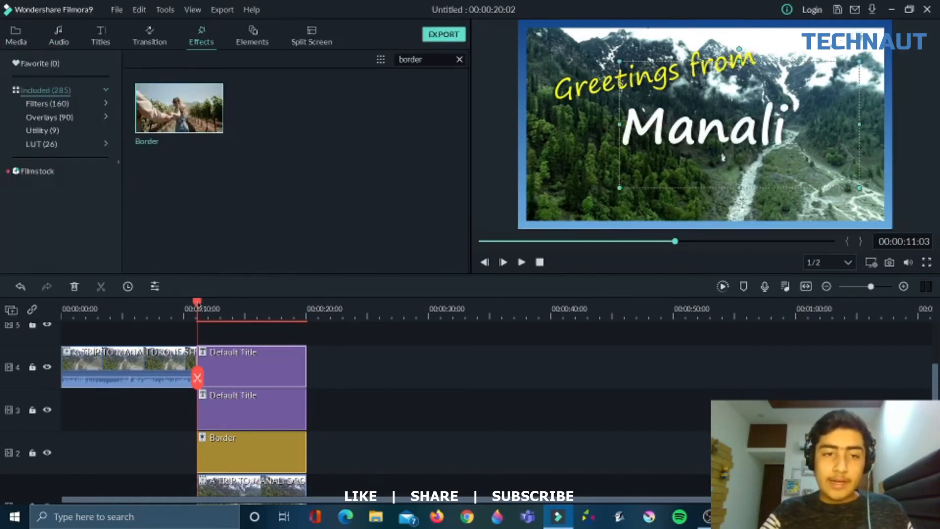
Step: Return the playhead to the start of the timeline
{"action": "left_click_drag", "start_coordinate": [197, 377], "coordinate": [34, 330]}
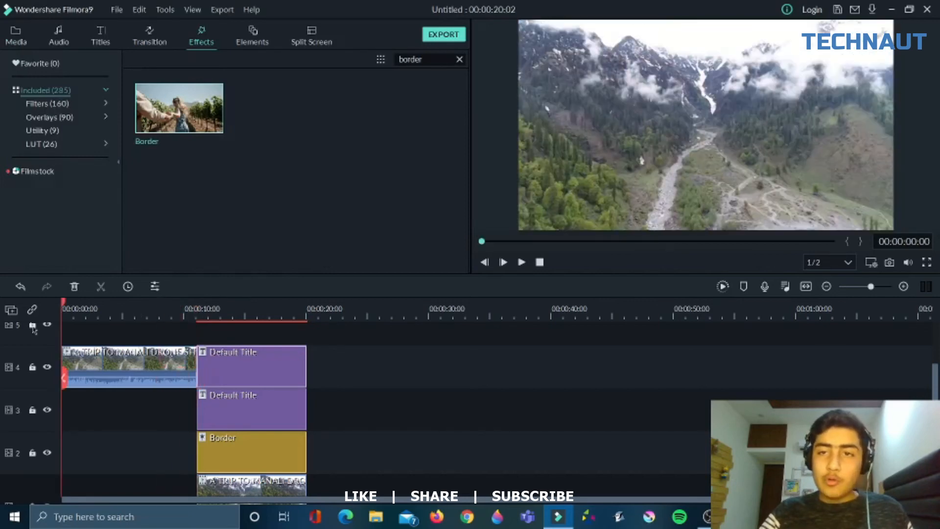
Step: Split the opening drone clip at 00:00:07:10 and ripple-delete the part after the cut
{"action": "key", "text": "space"}
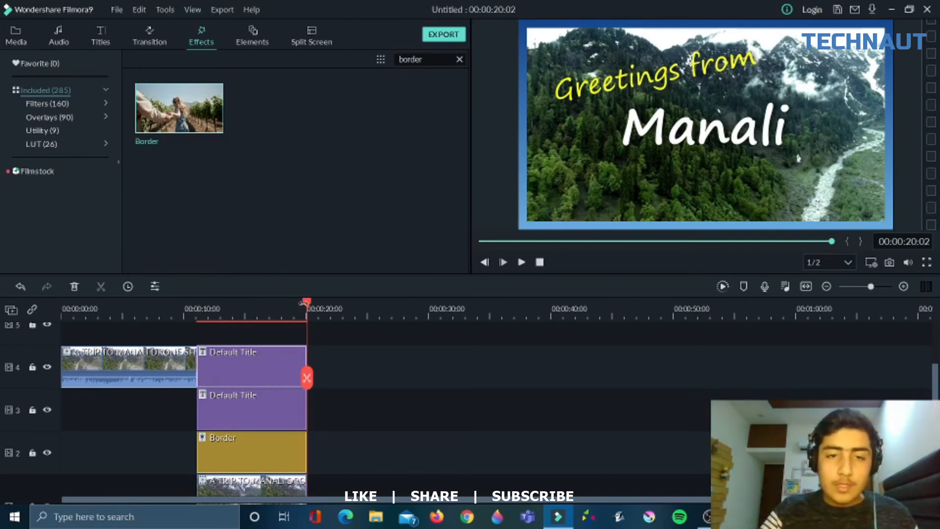
{"action": "left_click_drag", "start_coordinate": [307, 303], "coordinate": [151, 307]}
{"action": "left_click", "coordinate": [153, 377]}
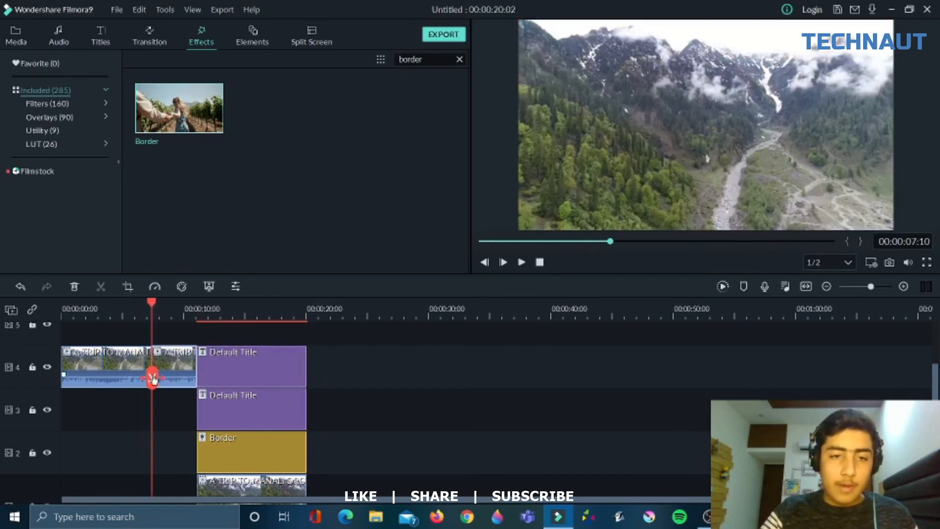
{"action": "right_click", "coordinate": [175, 354]}
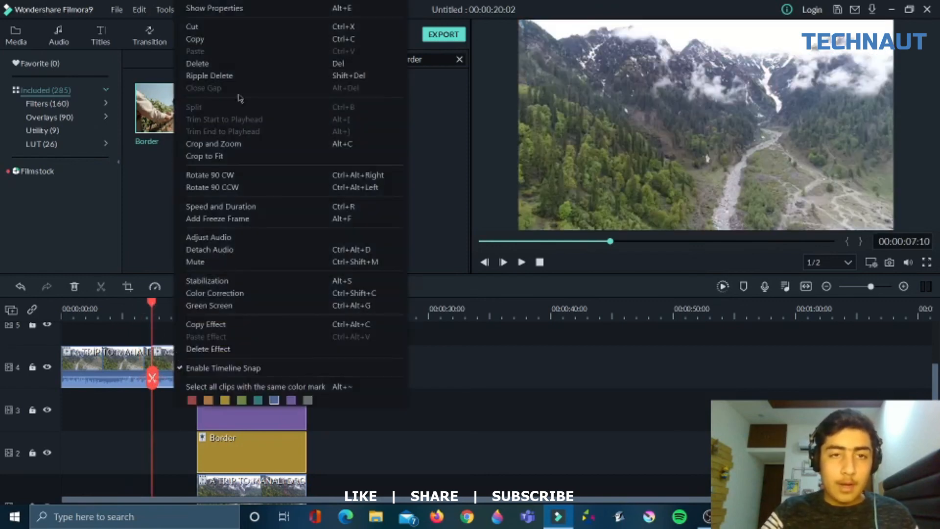
{"action": "left_click", "coordinate": [233, 68]}
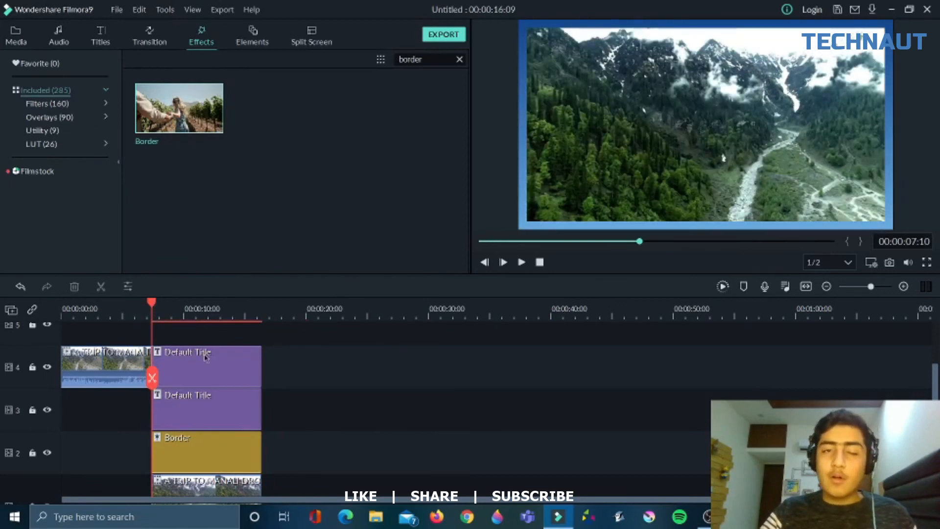
Step: Move the title on track 4 up to track 5, and extend the opening clip's end past the playhead to overlap the titled section
{"action": "left_click_drag", "start_coordinate": [205, 357], "coordinate": [206, 334]}
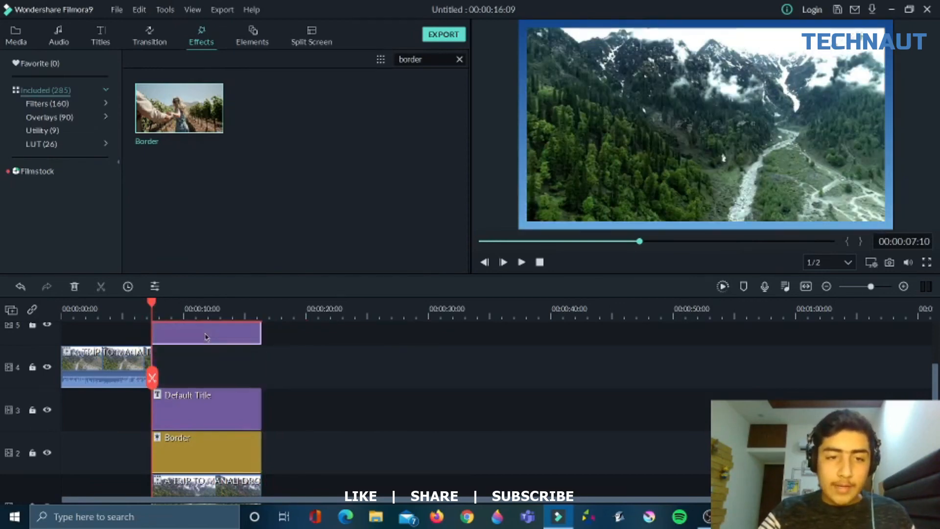
{"action": "left_click", "coordinate": [142, 362]}
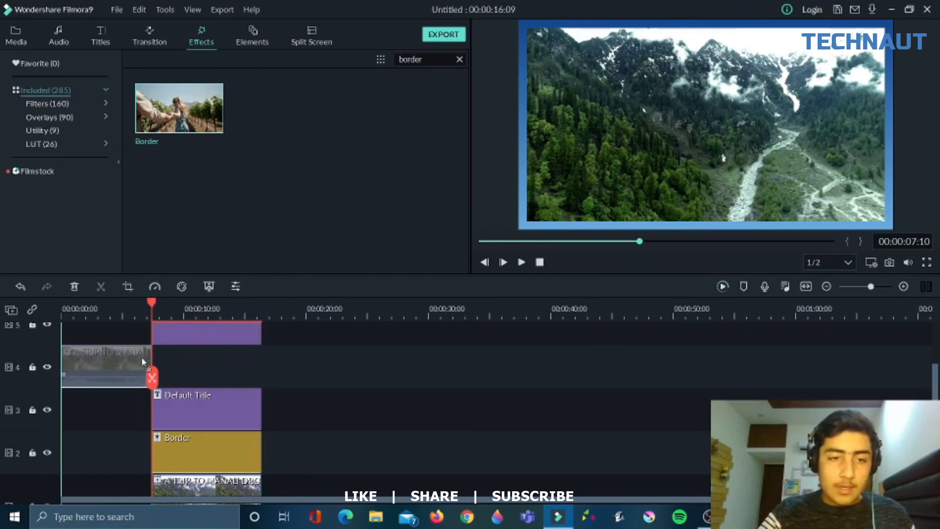
{"action": "left_click_drag", "start_coordinate": [146, 361], "coordinate": [169, 357]}
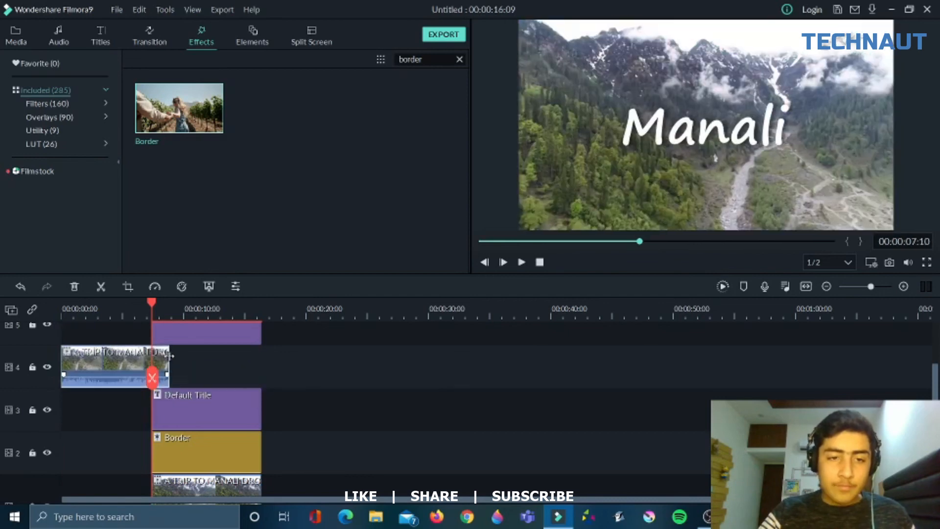
Step: Add a Dissolve transition at the end of the opening clip on track 4 and play the sequence from the start
{"action": "left_click", "coordinate": [150, 42]}
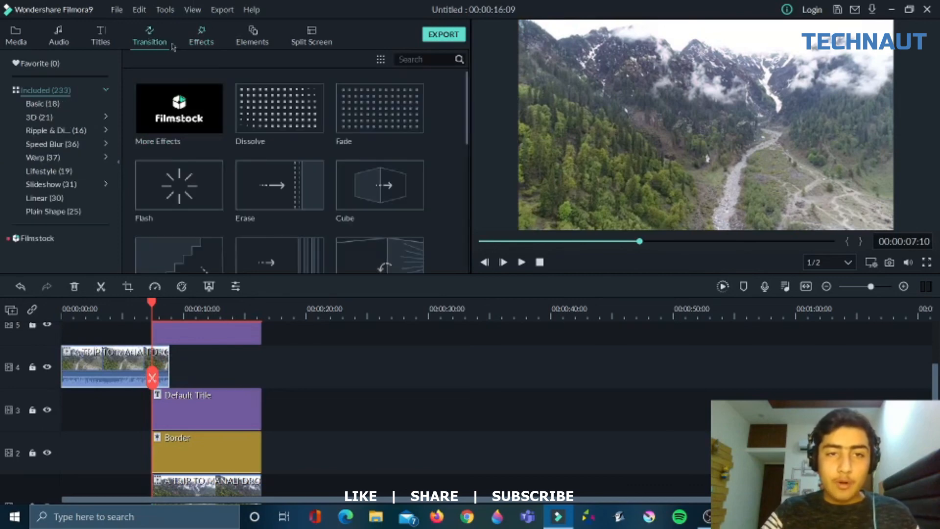
{"action": "left_click_drag", "start_coordinate": [322, 118], "coordinate": [153, 362]}
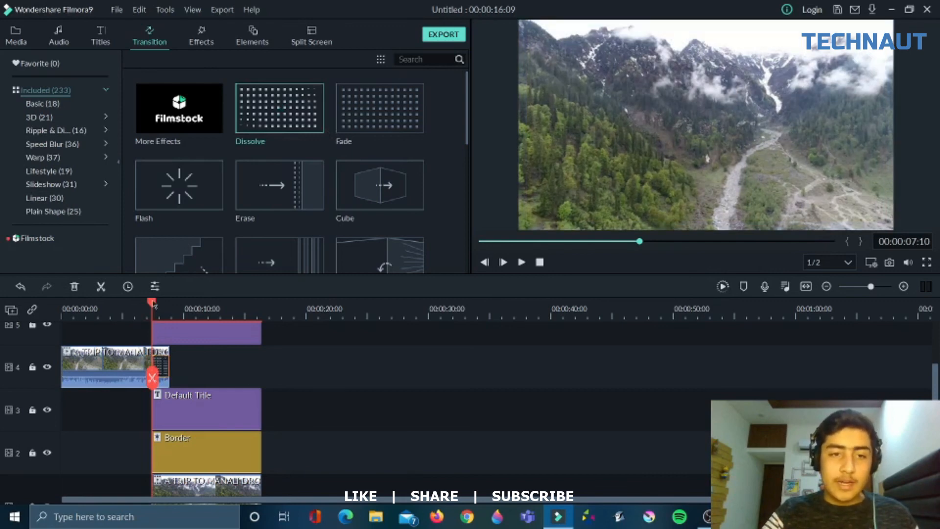
{"action": "left_click_drag", "start_coordinate": [153, 304], "coordinate": [1, 320]}
{"action": "key", "text": "space"}
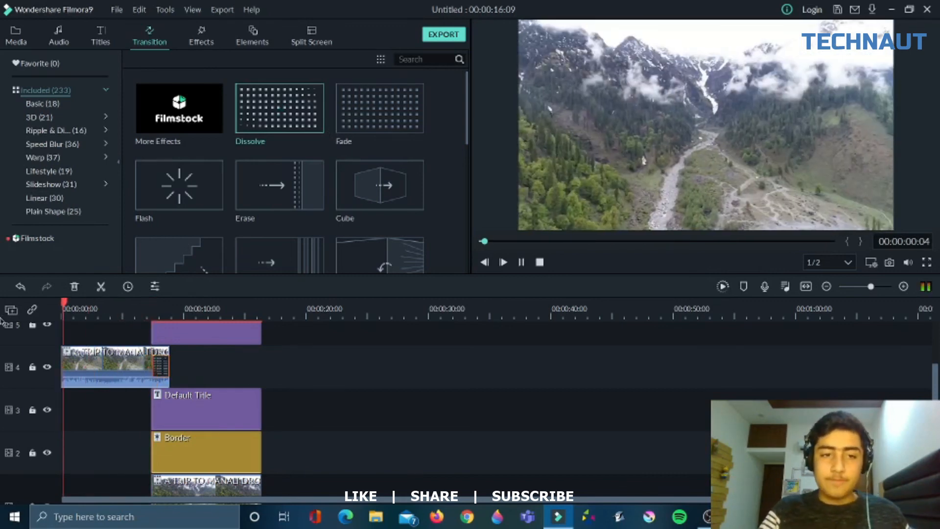